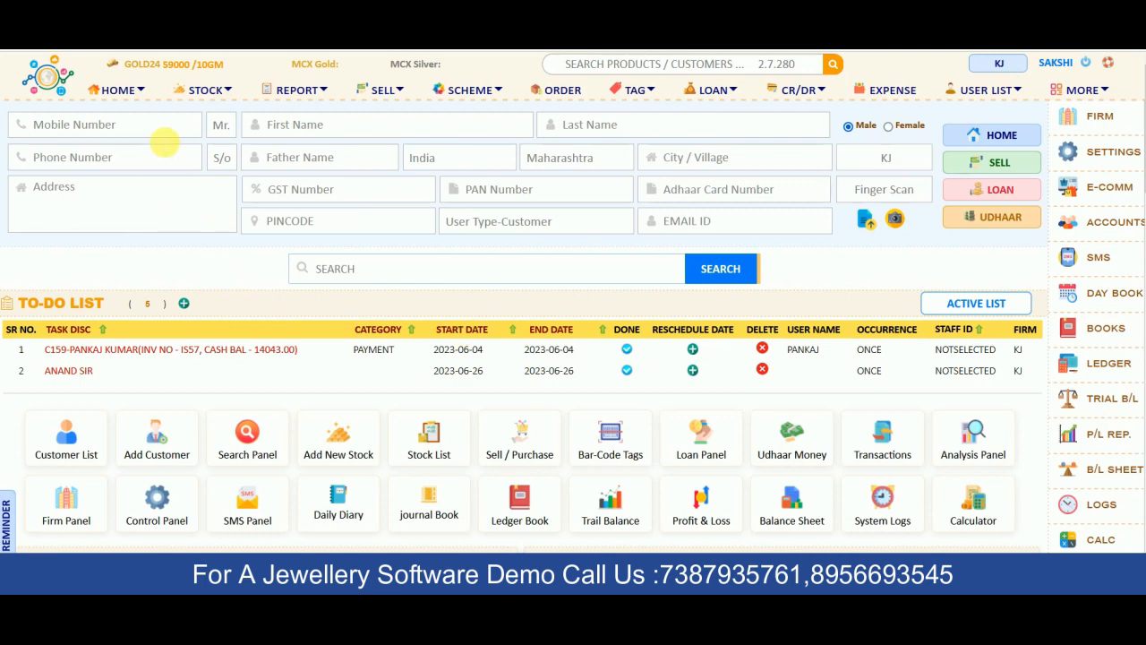
Enter the new customer's mobile number, first name and last name
{"action": "left_click", "coordinate": [165, 136]}
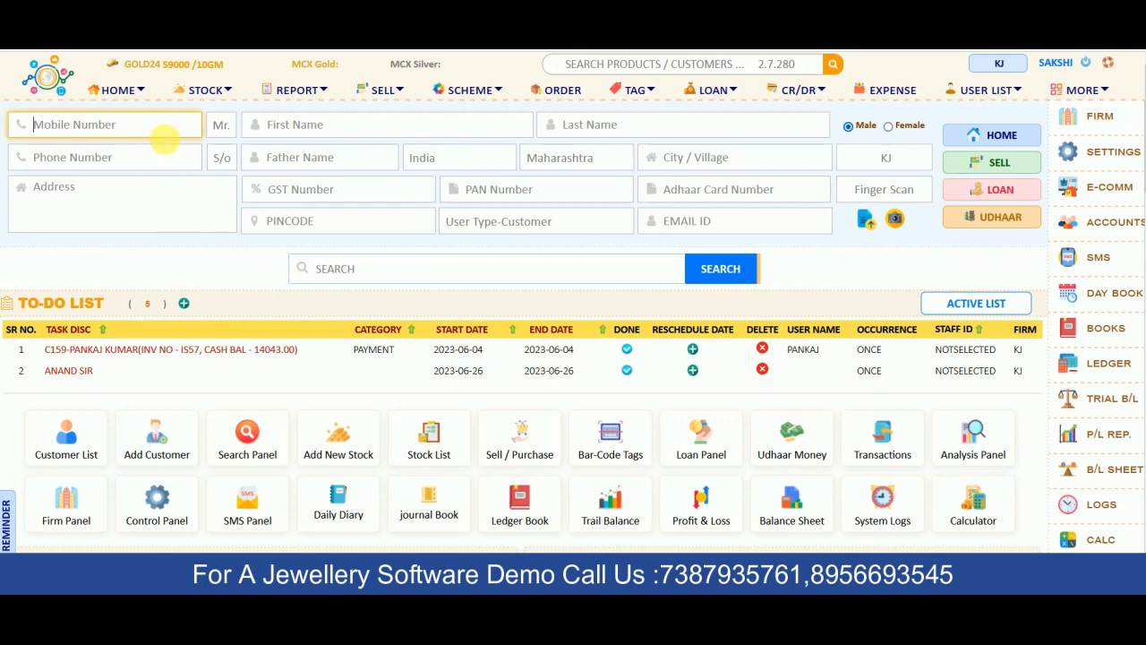
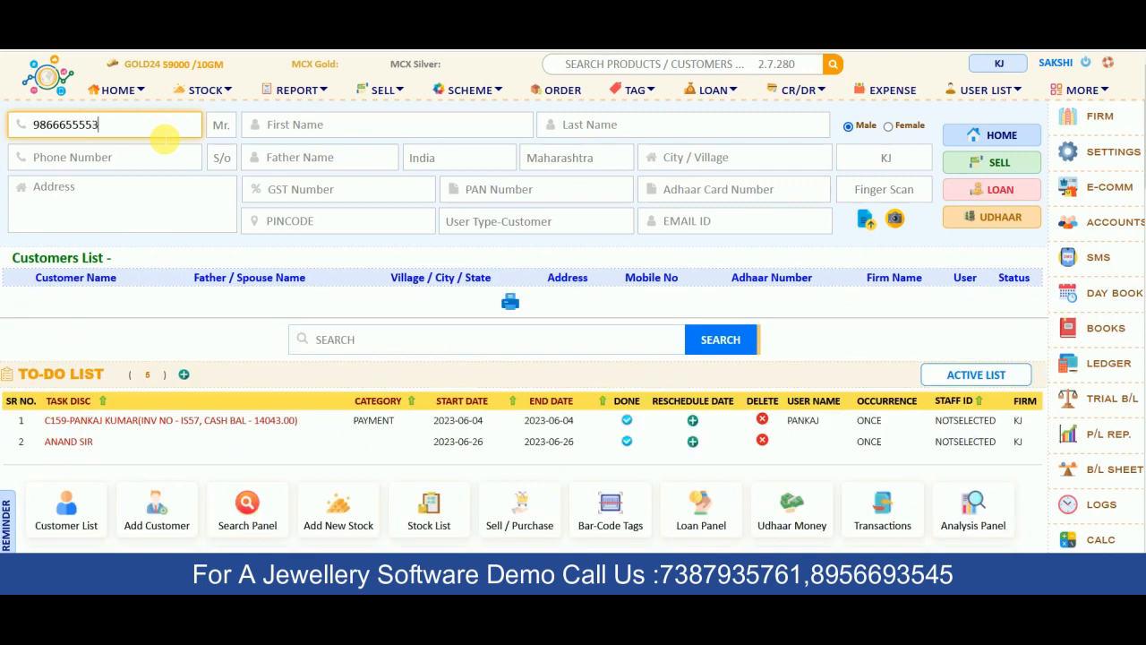
{"action": "left_click", "coordinate": [344, 130]}
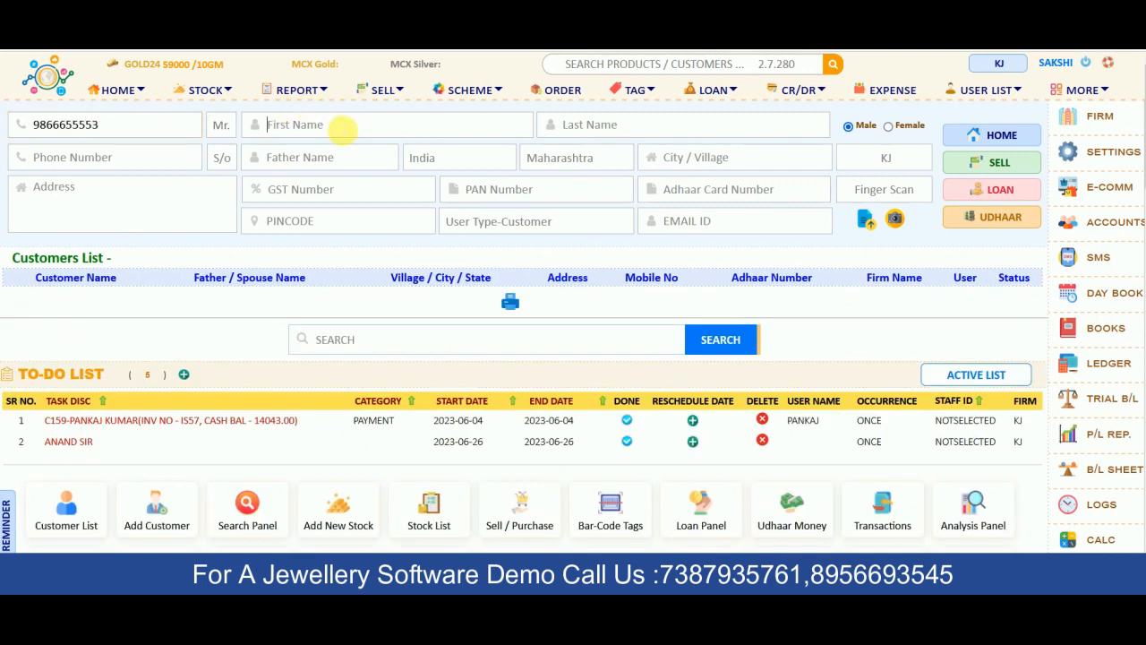
{"action": "type", "text": "PUNIT"}
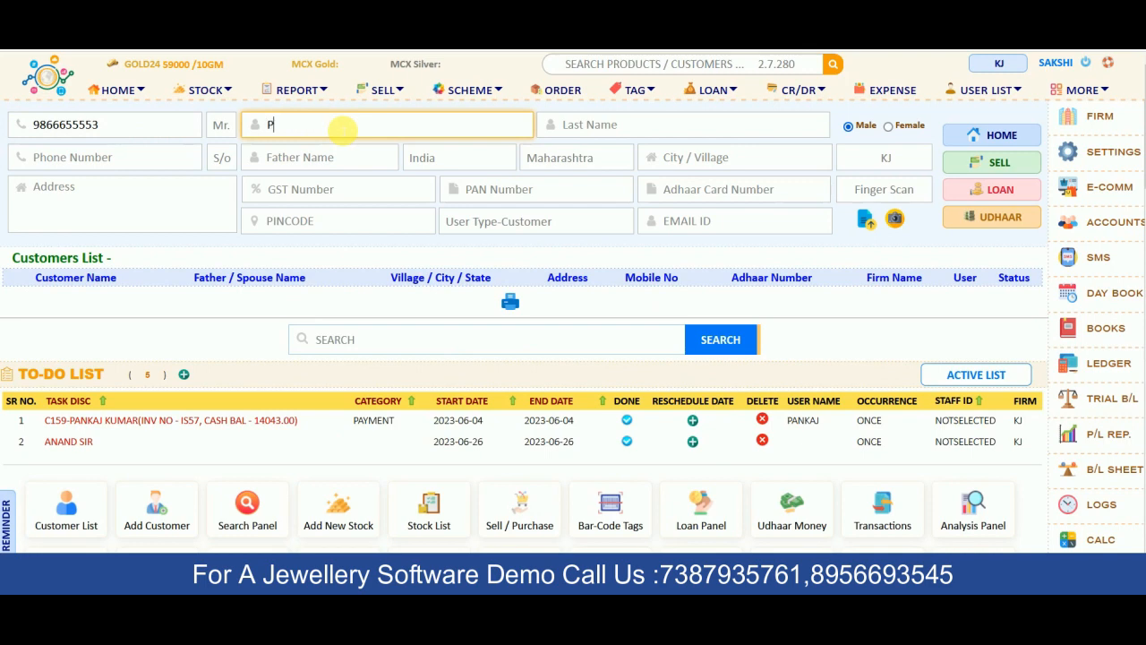
{"action": "key", "text": "Tab"}
{"action": "type", "text": "SIR"}
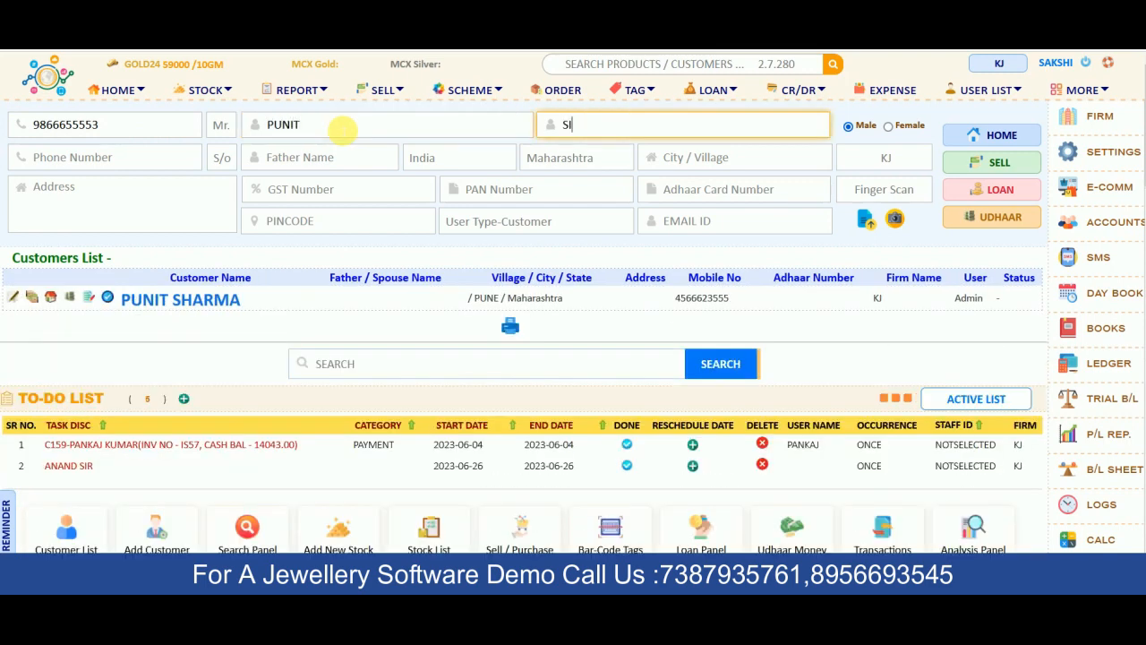
Set the customer's city to Pune and start a new sale for them
{"action": "key", "text": "Tab"}
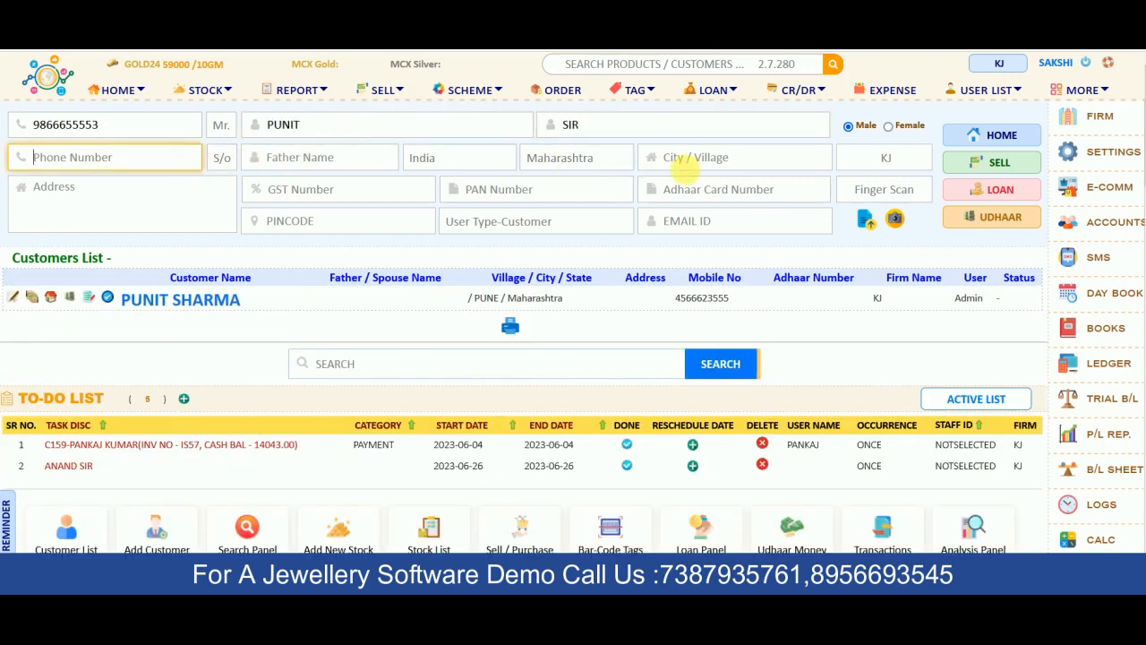
{"action": "left_click", "coordinate": [716, 157]}
{"action": "type", "text": "PUNE"}
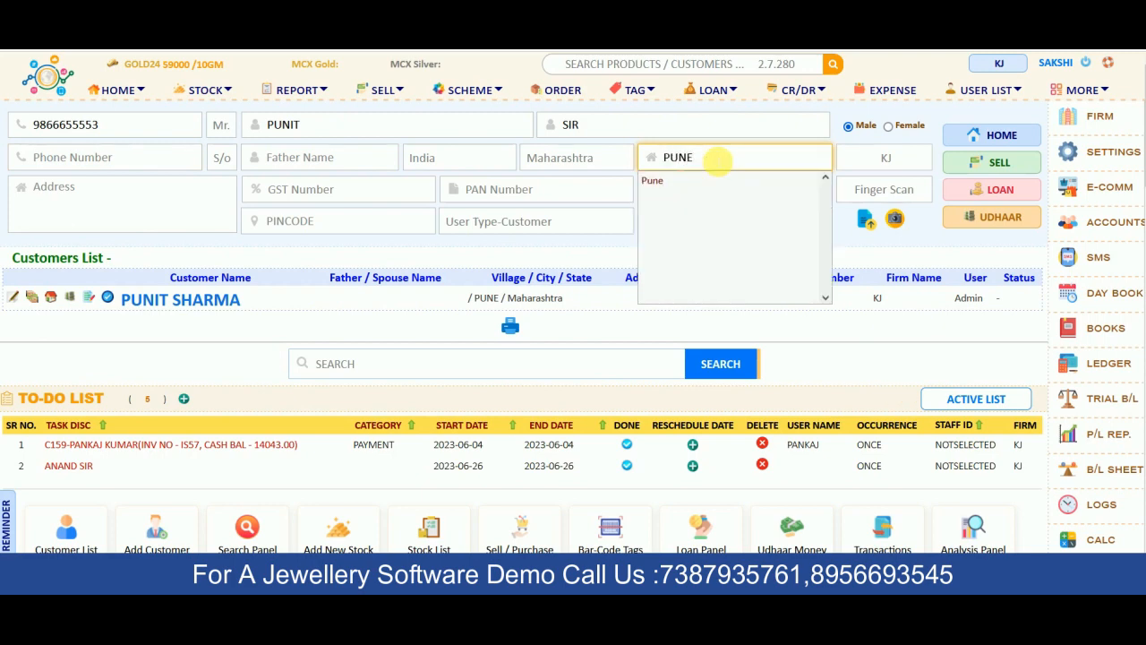
{"action": "key", "text": "Tab"}
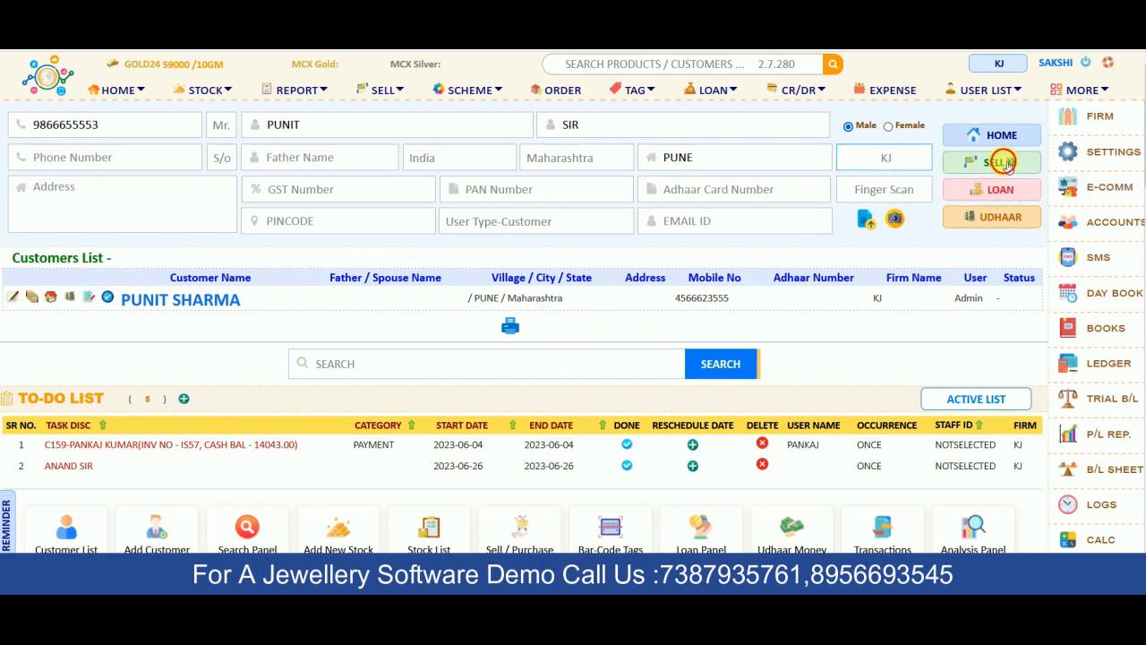
{"action": "left_click", "coordinate": [1004, 164]}
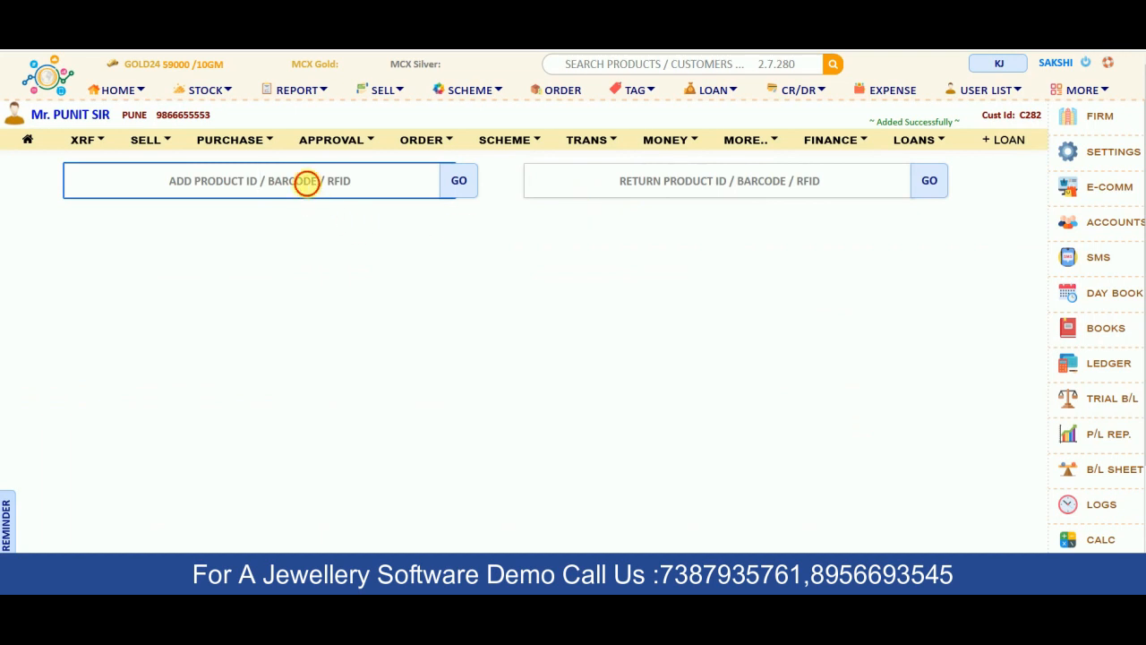
Add gold ring RG78 to the bill, totalling 24,714.20, and submit it for payment
{"action": "left_click", "coordinate": [304, 181]}
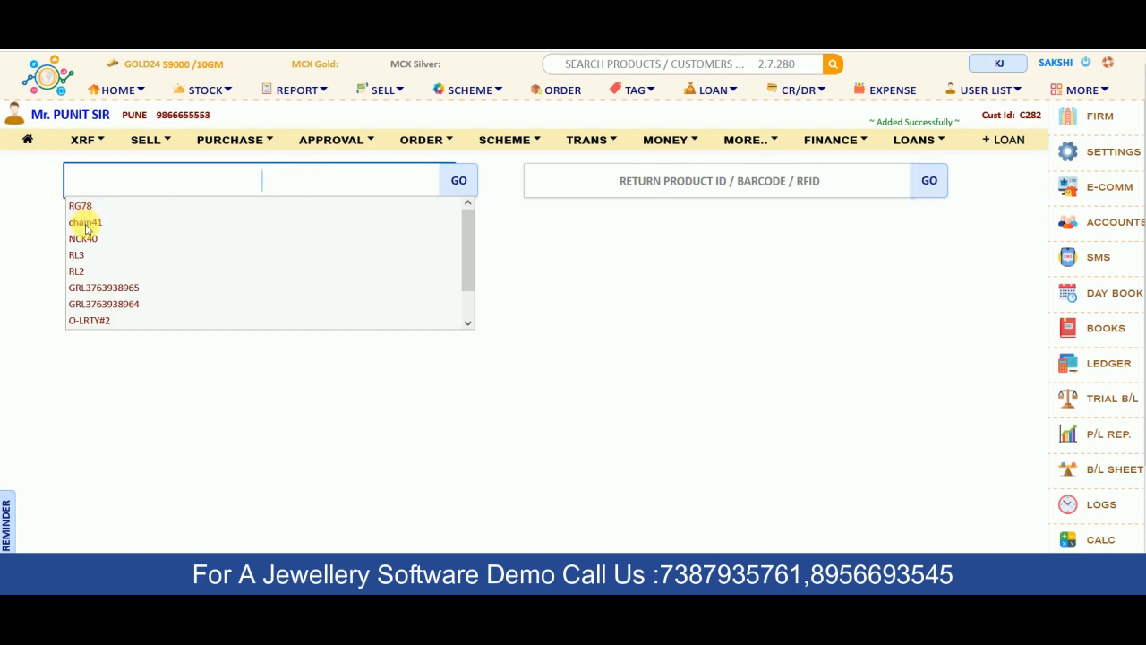
{"action": "left_click", "coordinate": [86, 204]}
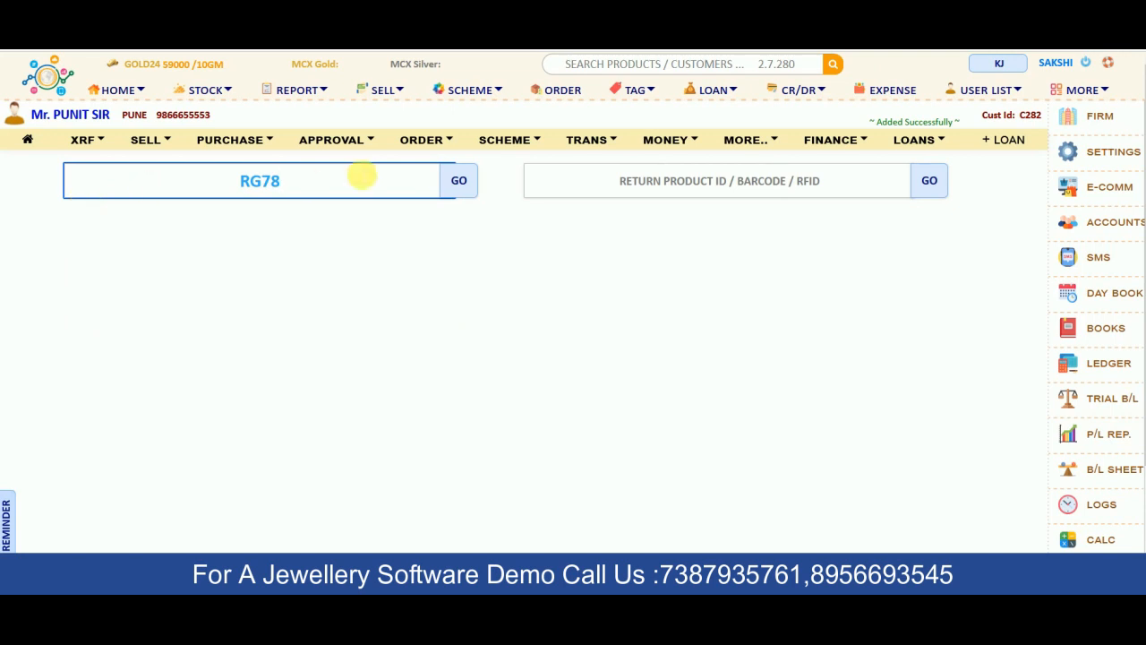
{"action": "left_click", "coordinate": [461, 182]}
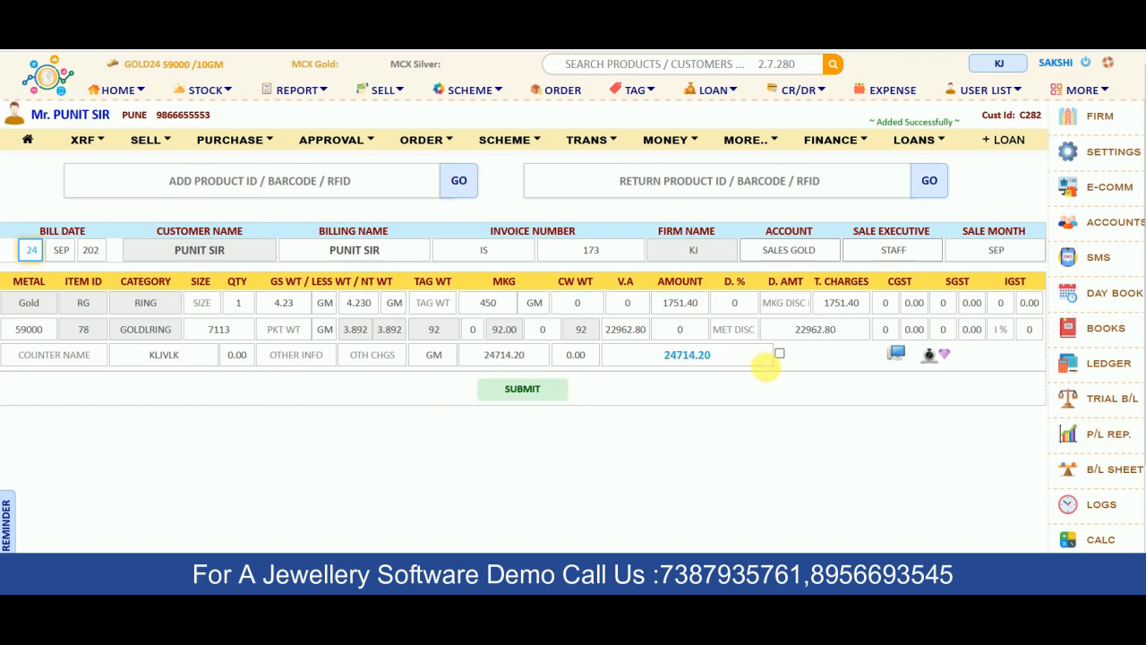
{"action": "left_click", "coordinate": [539, 392]}
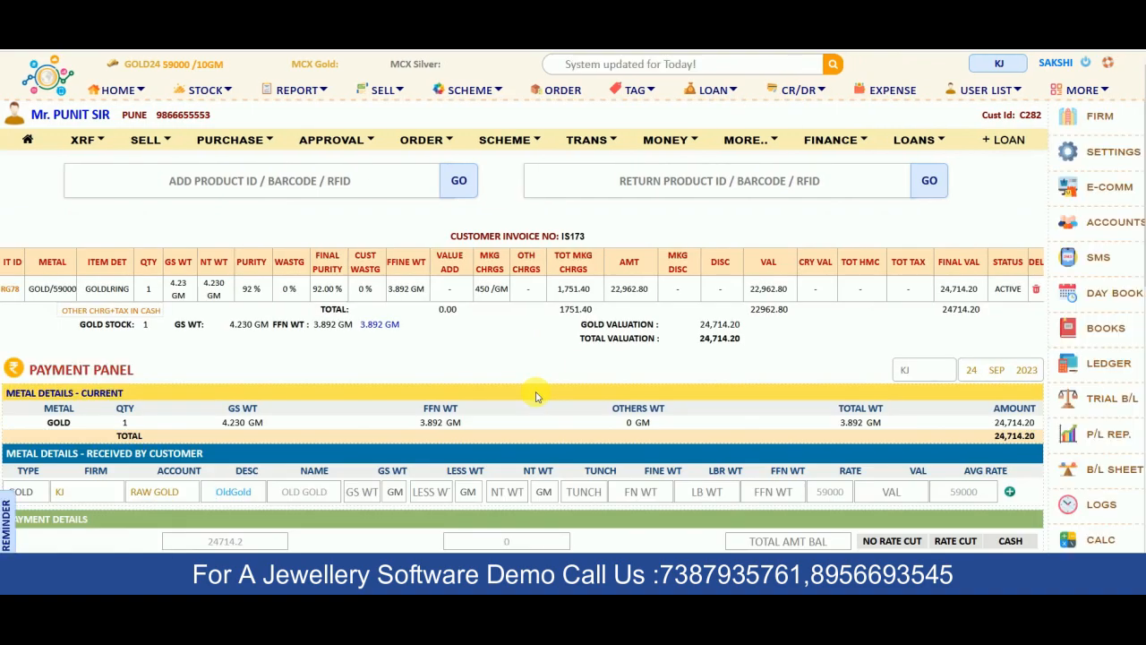
{"action": "scroll", "coordinate": [537, 397], "scroll_direction": "down", "scroll_amount": 5}
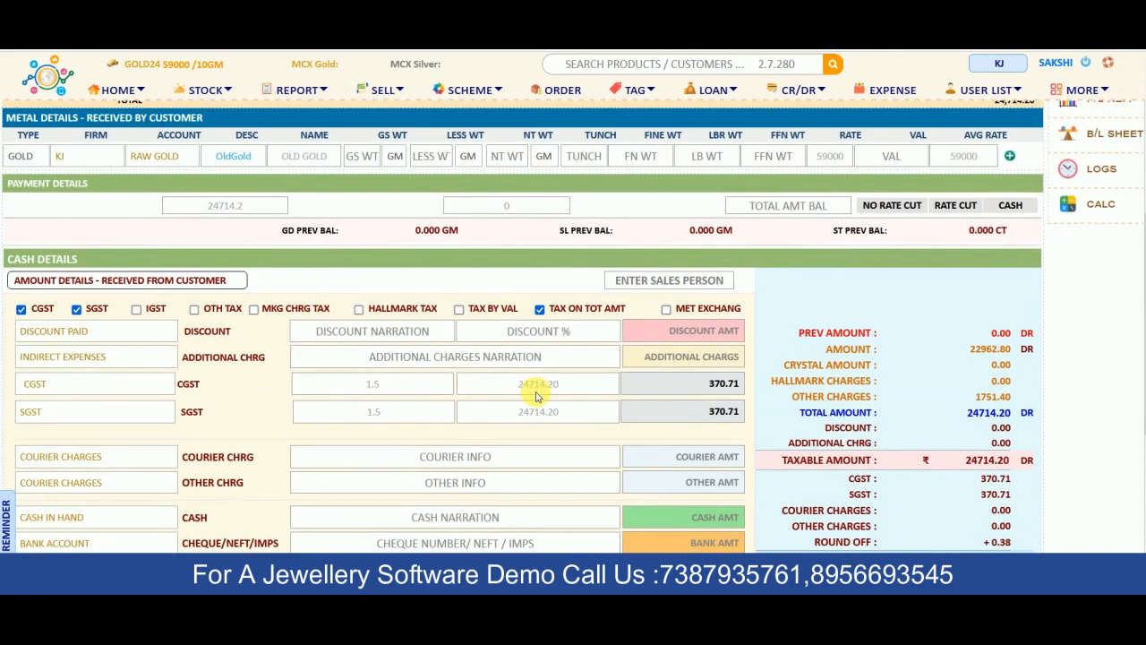
{"action": "scroll", "coordinate": [537, 397], "scroll_direction": "down", "scroll_amount": 3}
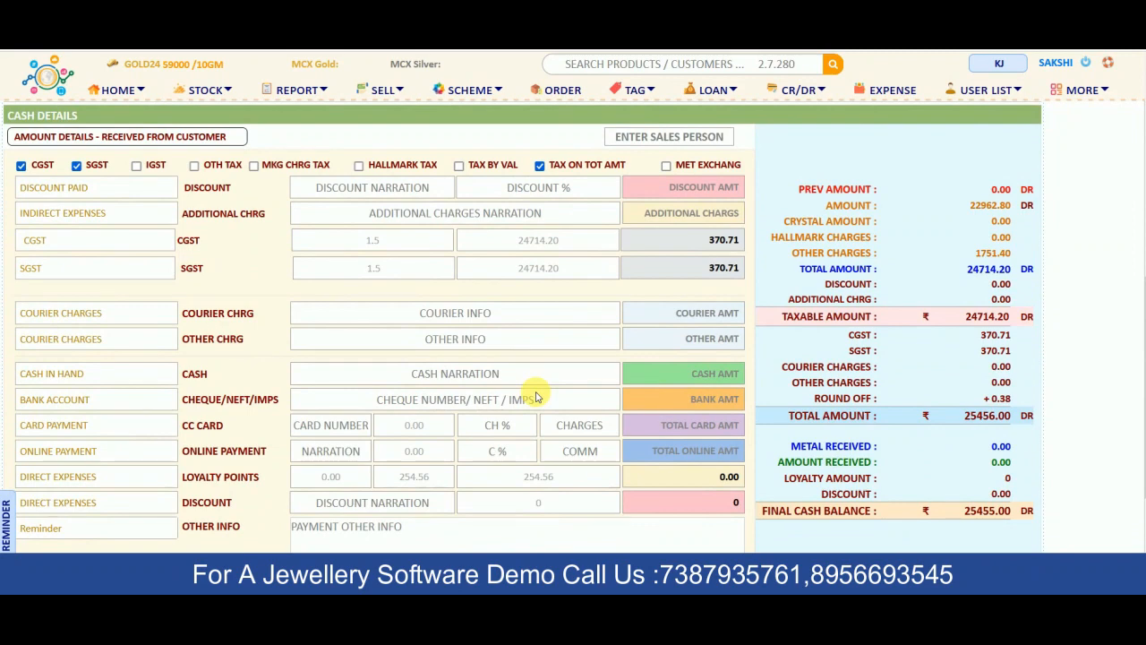
{"action": "scroll", "coordinate": [537, 397], "scroll_direction": "down", "scroll_amount": 1}
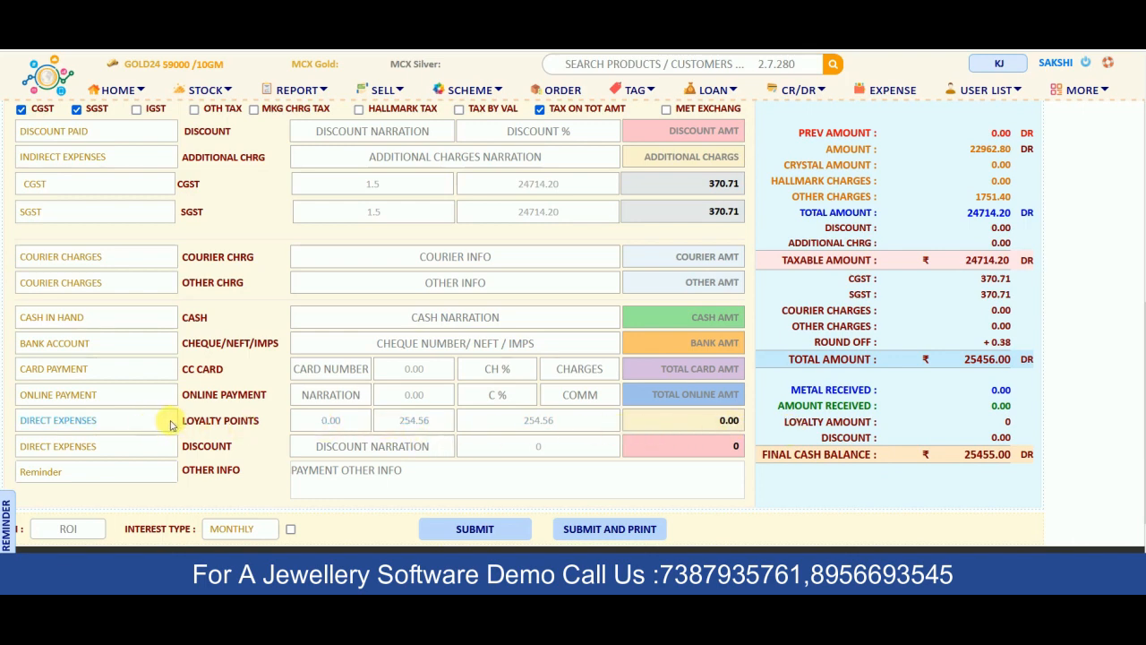
{"action": "left_click_drag", "start_coordinate": [179, 421], "coordinate": [266, 421]}
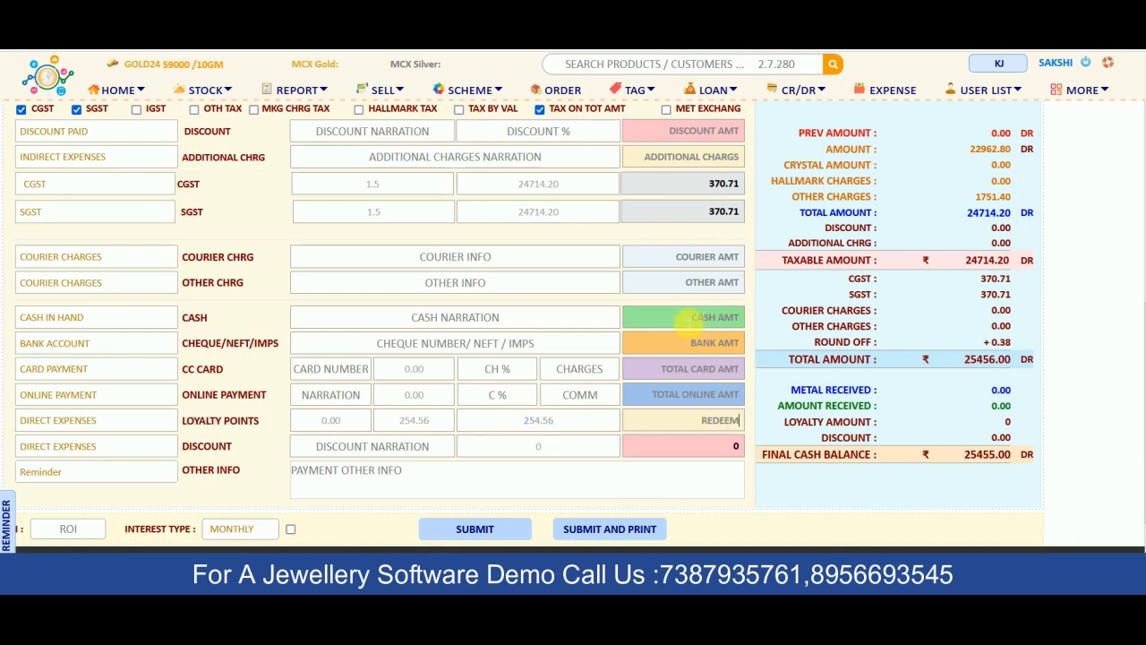
Pay the ring bill with 12000 cash, 5000 bank and 8455 card, then save it
{"action": "left_click", "coordinate": [697, 318]}
{"action": "key", "text": "Return"}
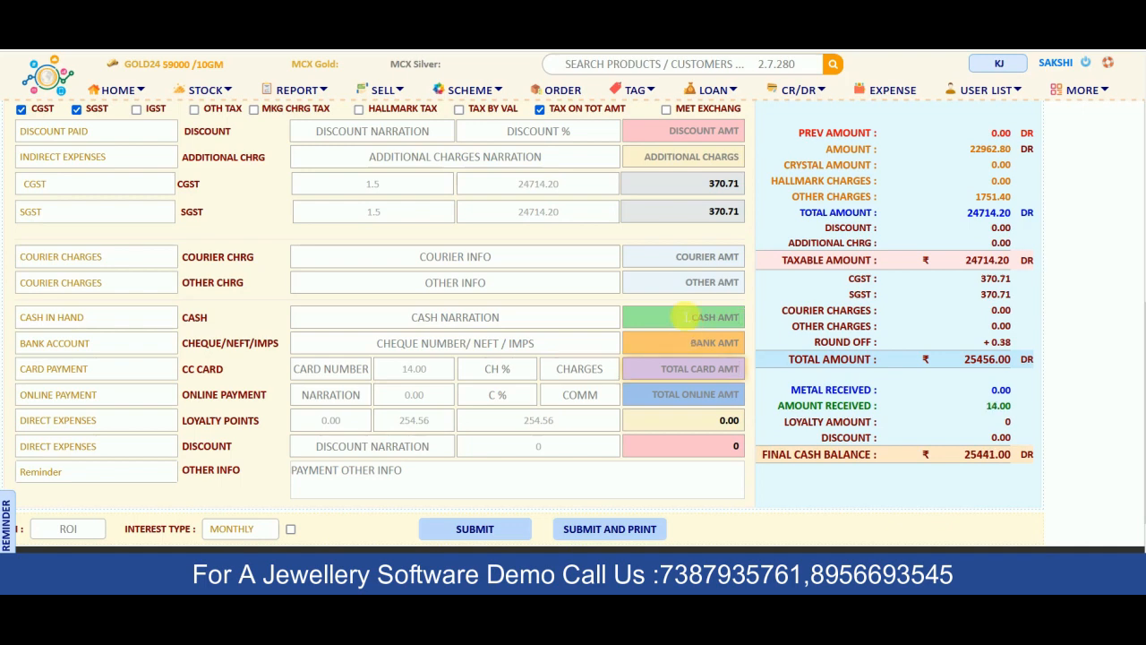
{"action": "left_click", "coordinate": [685, 317]}
{"action": "type", "text": "12000"}
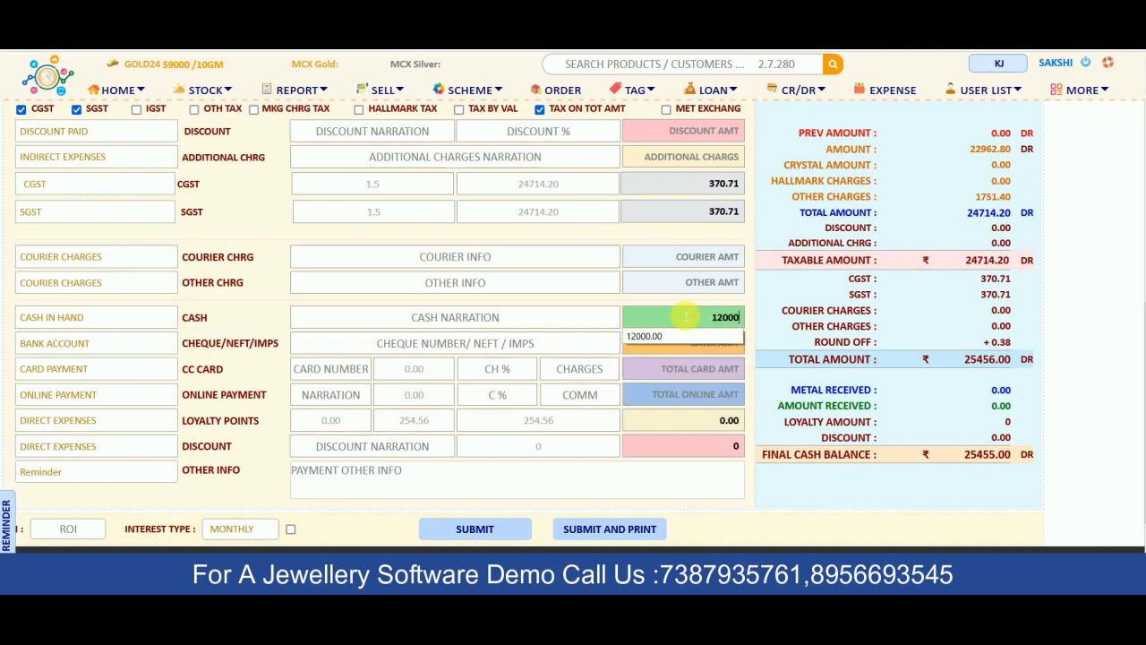
{"action": "key", "text": "Return"}
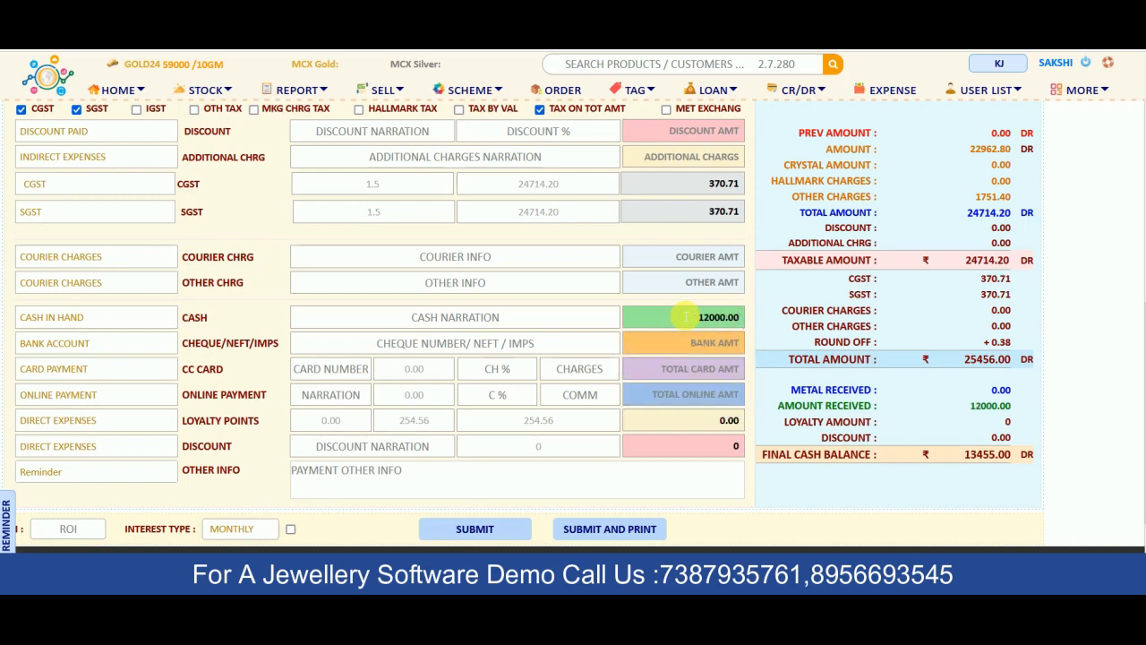
{"action": "type", "text": "5000"}
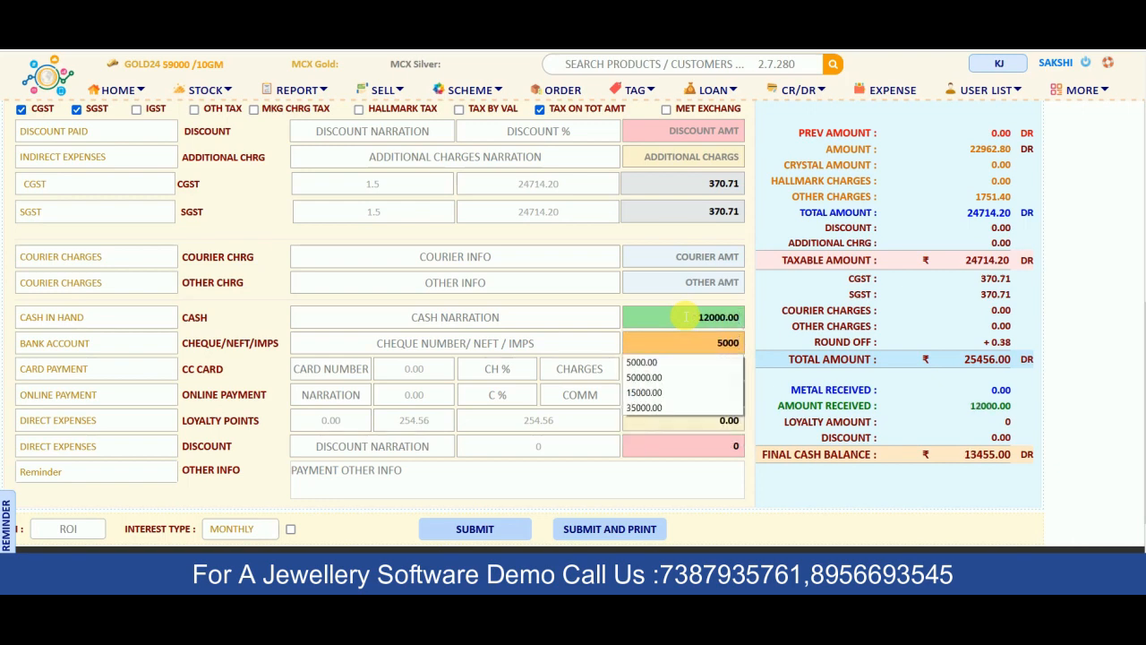
{"action": "key", "text": "Return"}
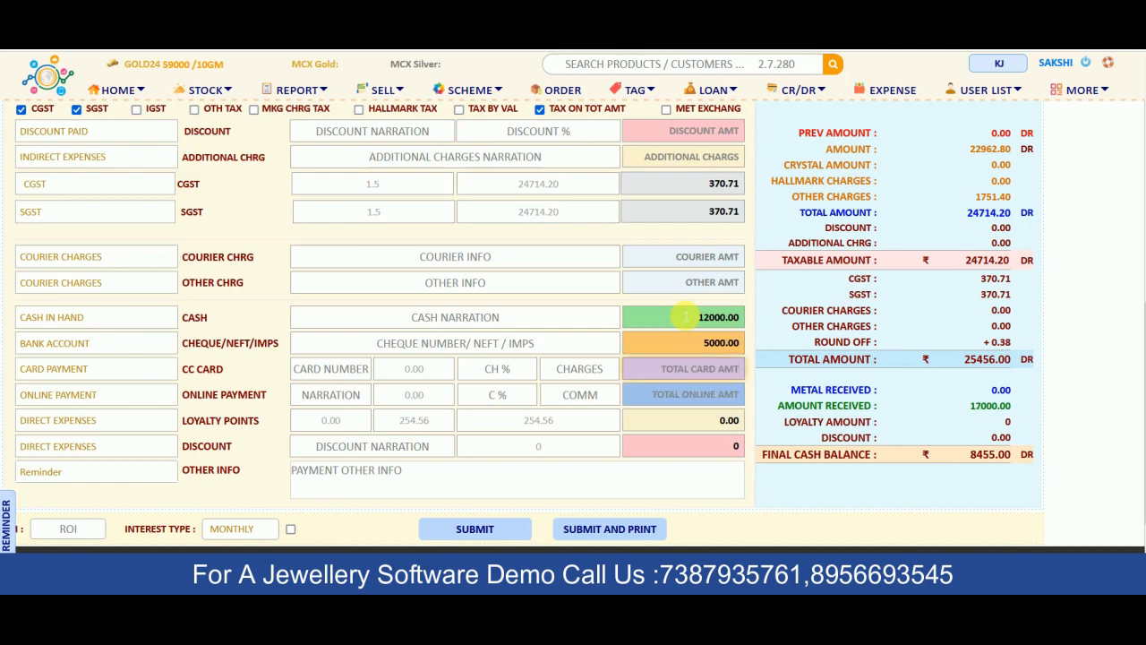
{"action": "type", "text": "8455"}
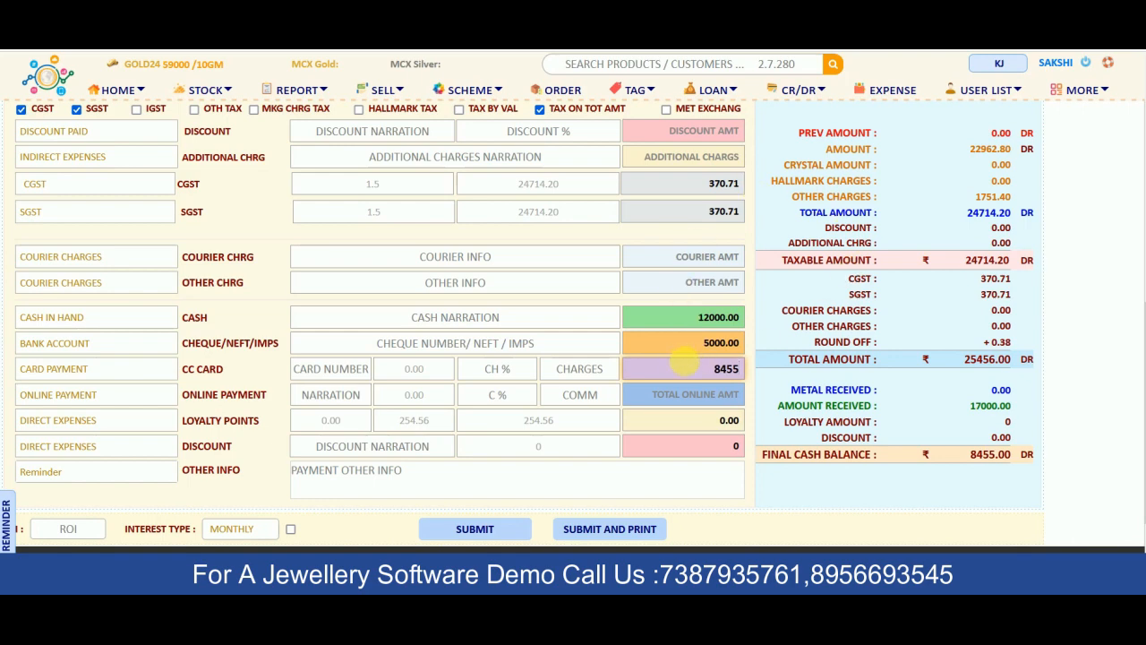
{"action": "key", "text": "Return"}
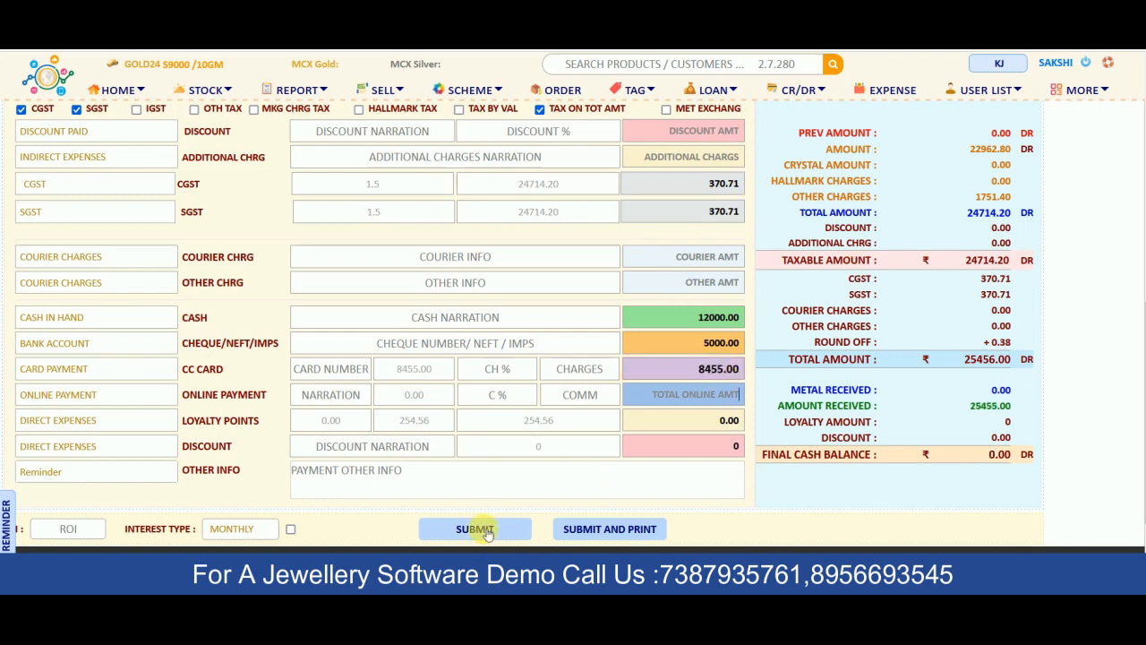
{"action": "left_click", "coordinate": [474, 529]}
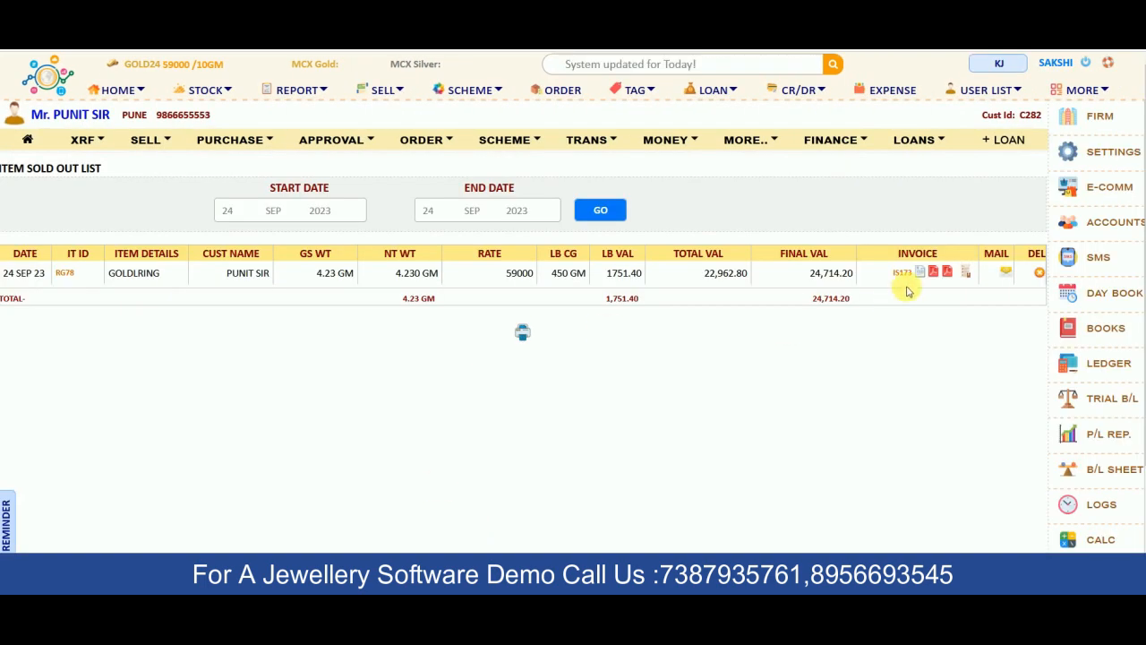
Open the ring buyer's profile to view the 254.56 loyalty points earned on invoice IS173
{"action": "left_click", "coordinate": [921, 272]}
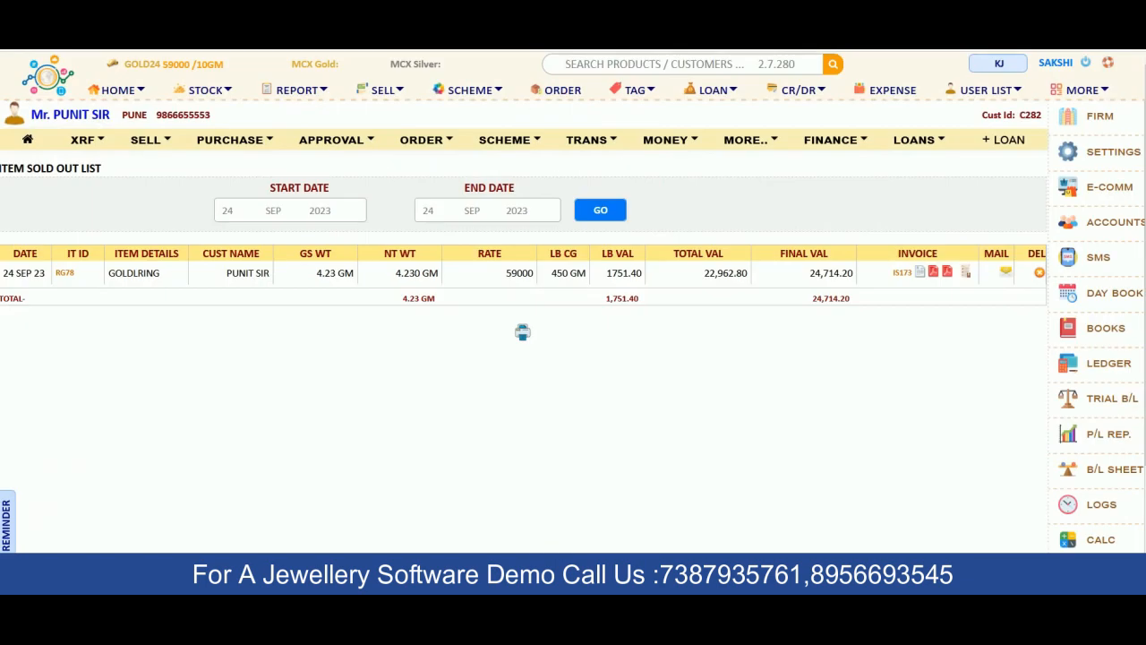
{"action": "left_click", "coordinate": [78, 121]}
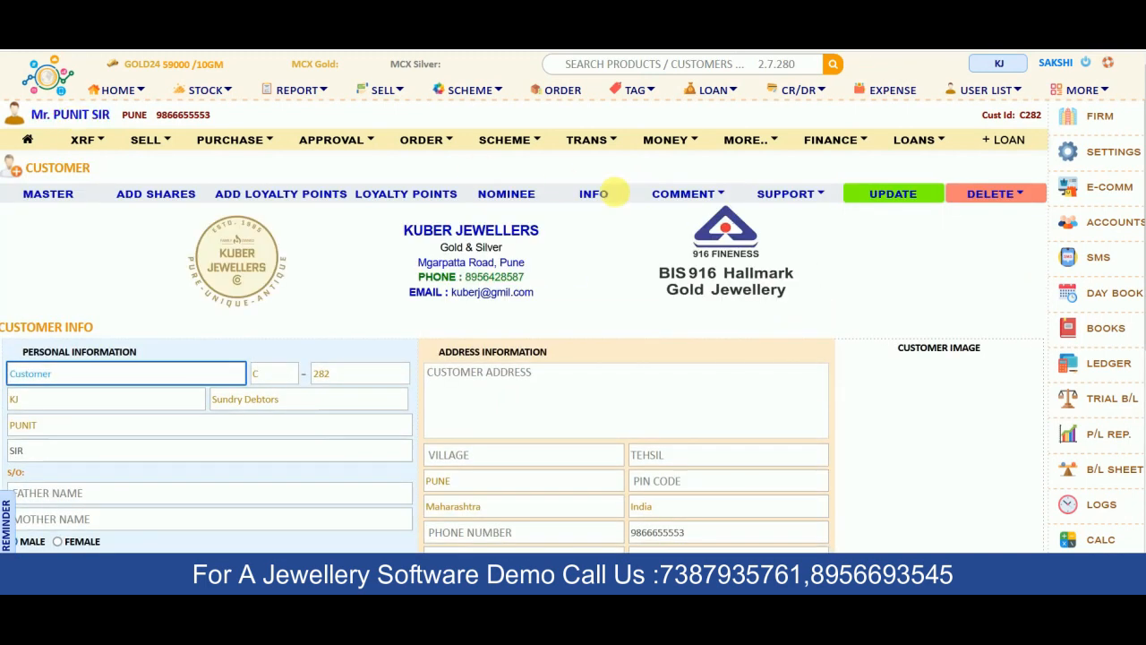
{"action": "left_click", "coordinate": [415, 196]}
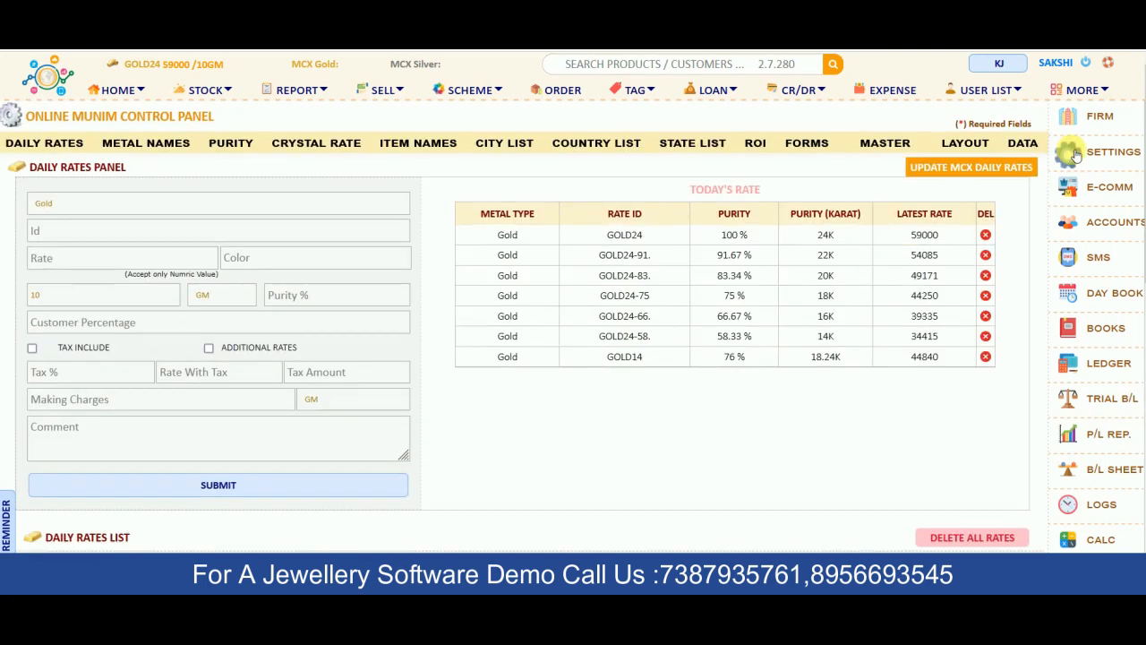
Go to the Loyalty Points settings for amount 100 and clear the existing points value
{"action": "left_click", "coordinate": [967, 148]}
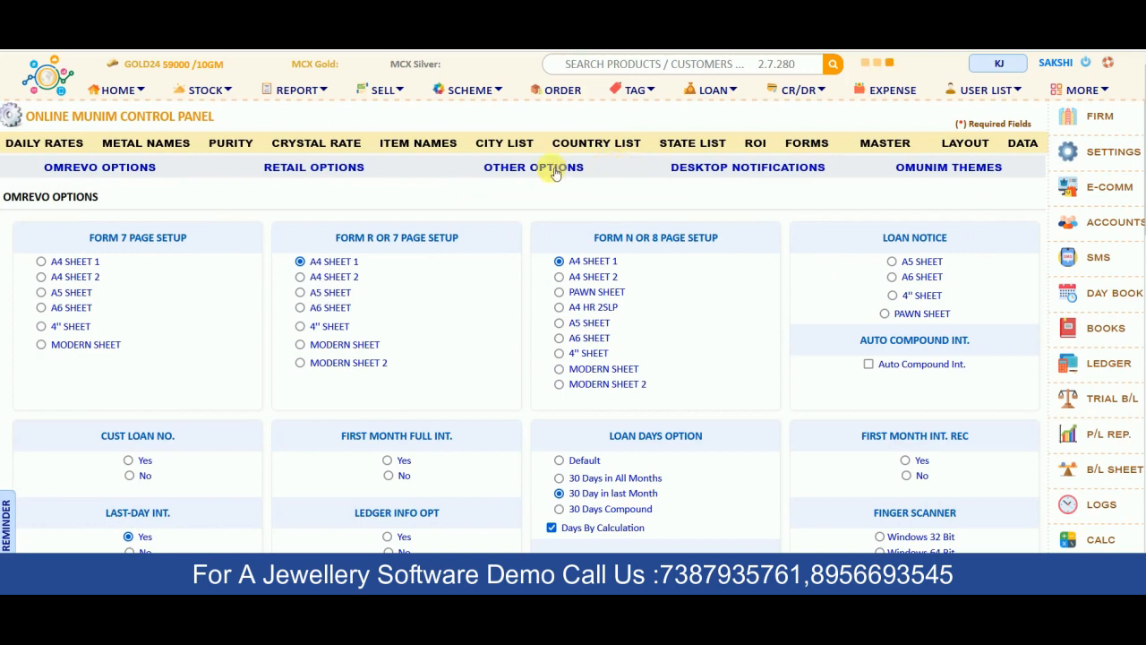
{"action": "scroll", "coordinate": [633, 349], "scroll_direction": "down", "scroll_amount": 2}
{"action": "scroll", "coordinate": [633, 349], "scroll_direction": "down", "scroll_amount": 5}
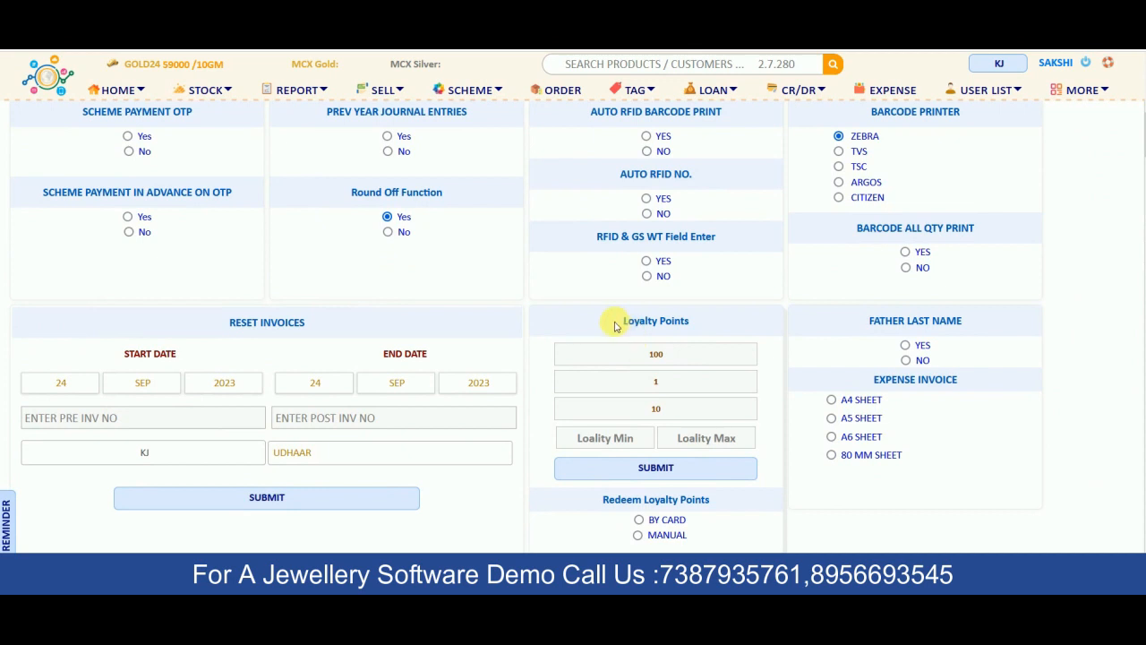
{"action": "left_click_drag", "start_coordinate": [614, 326], "coordinate": [694, 322]}
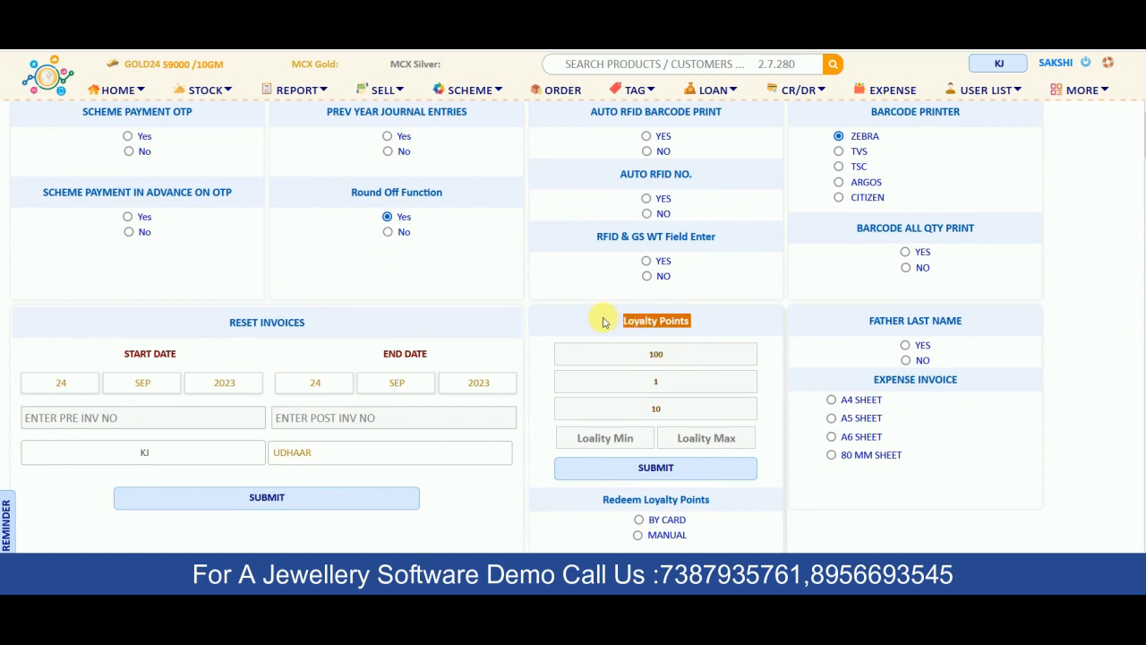
{"action": "left_click", "coordinate": [671, 355]}
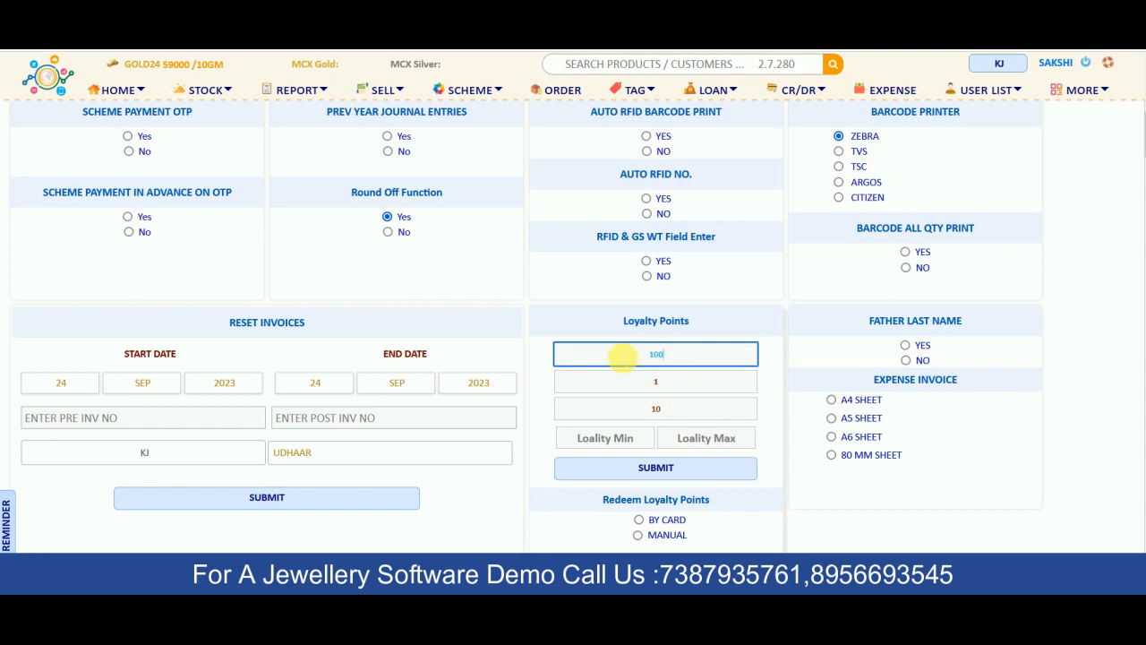
{"action": "left_click", "coordinate": [606, 381]}
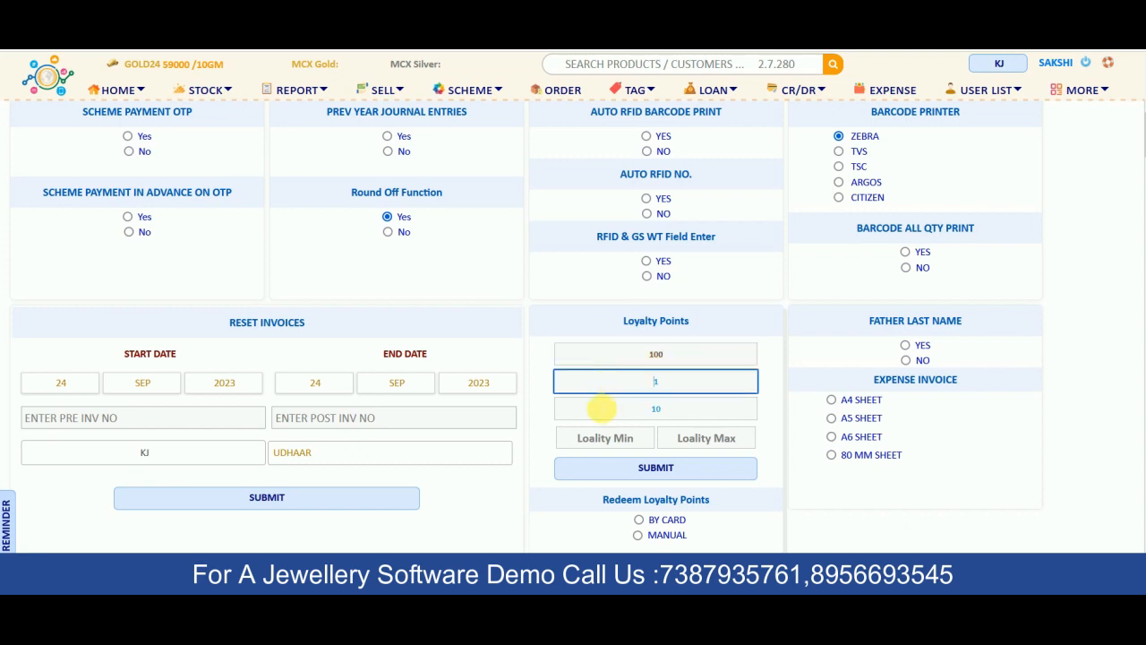
{"action": "left_click", "coordinate": [597, 407]}
{"action": "left_click", "coordinate": [640, 353]}
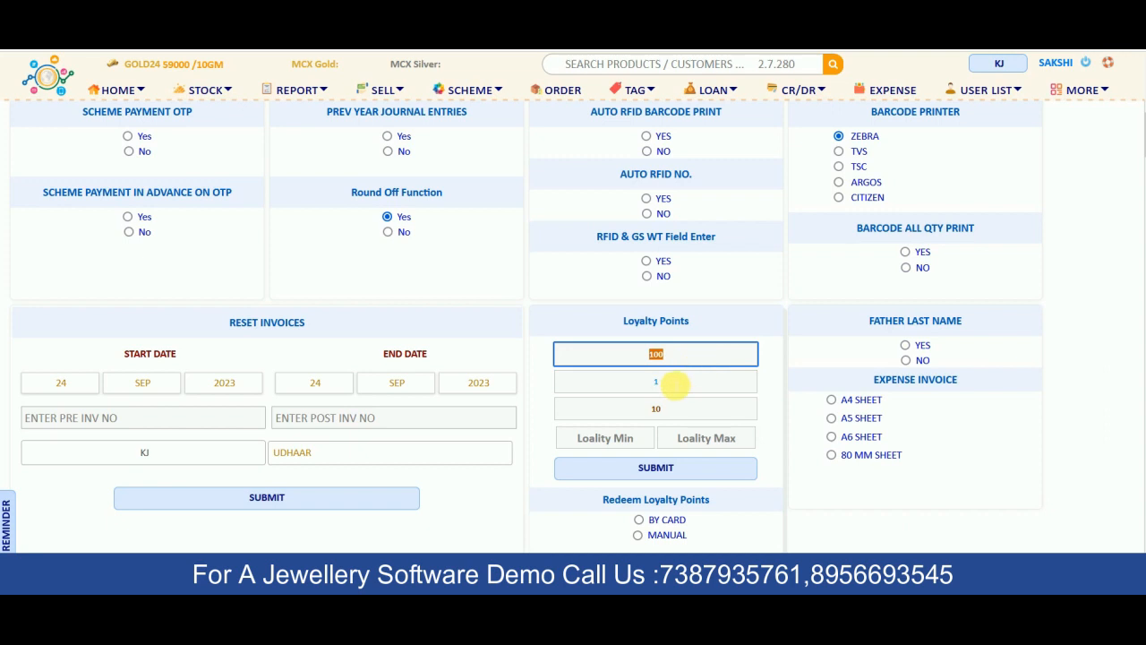
{"action": "left_click", "coordinate": [670, 385]}
{"action": "double_click", "coordinate": [669, 383]}
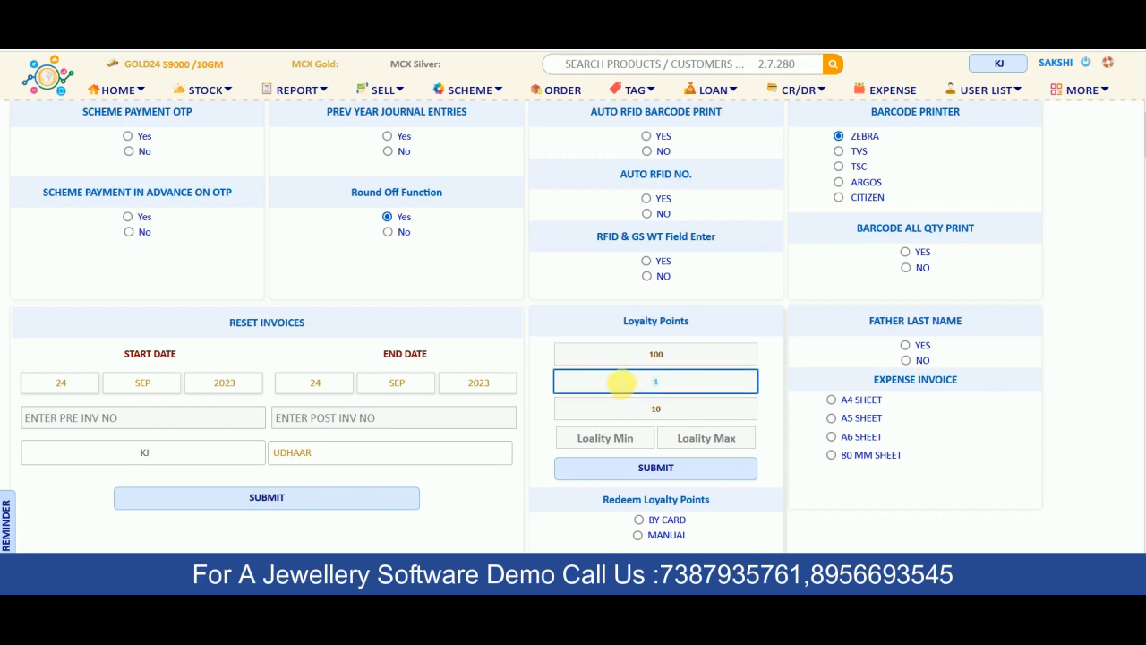
{"action": "key", "text": "BackSpace"}
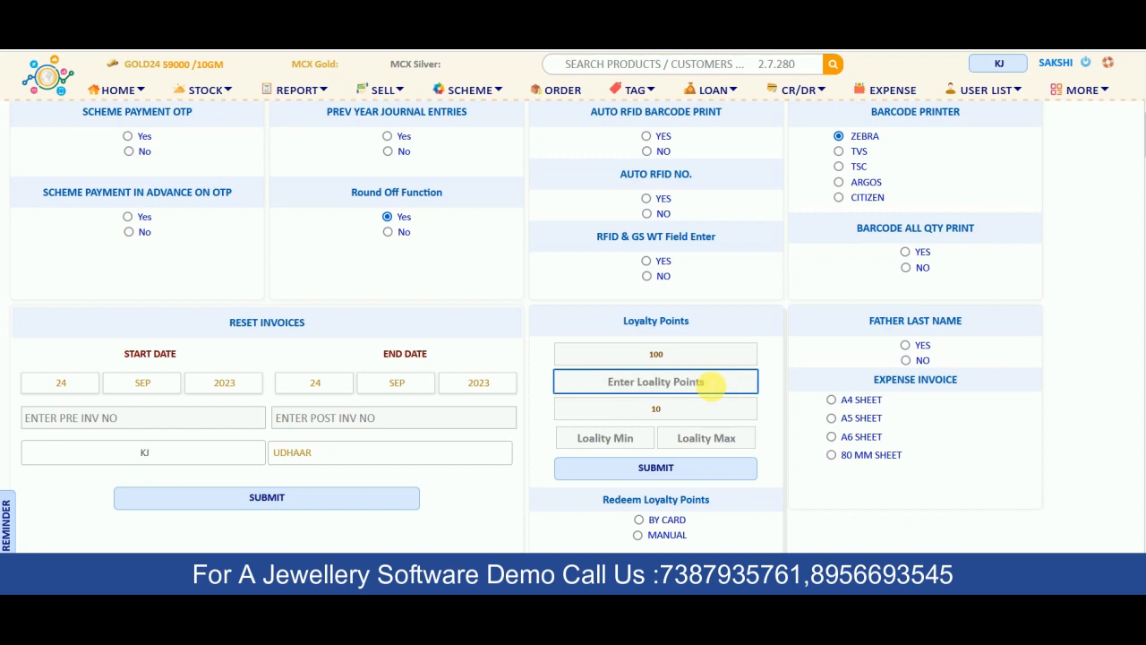
{"action": "double_click", "coordinate": [673, 354]}
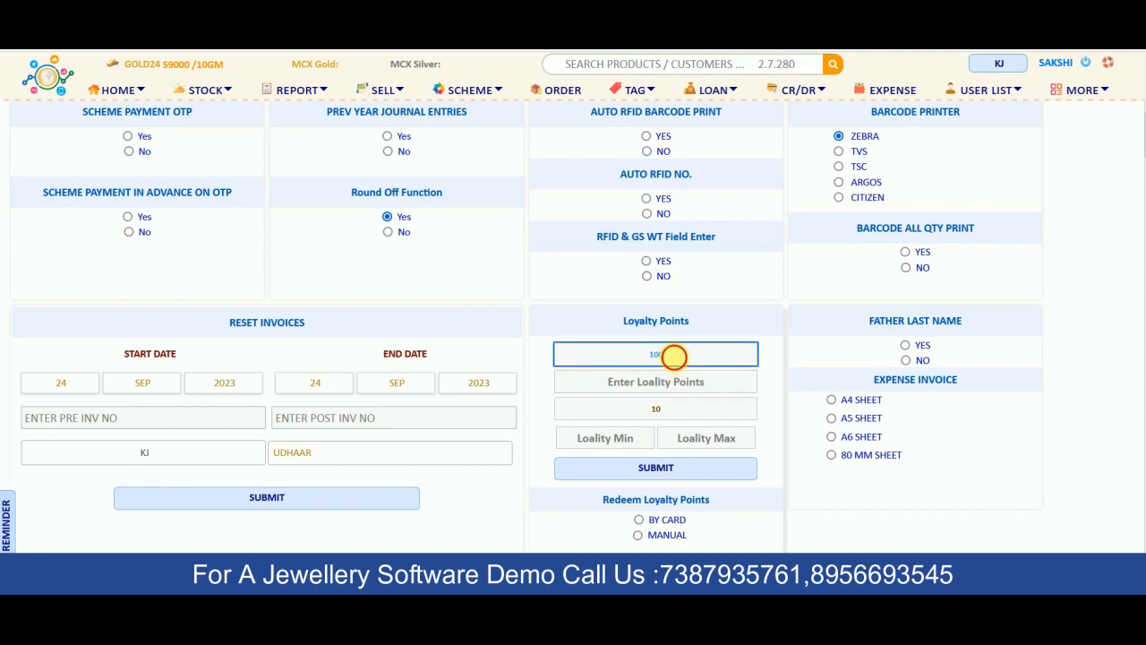
Set loyalty points to 1 and value to 10, then submit and confirm the change
{"action": "left_click", "coordinate": [668, 387]}
{"action": "type", "text": "1"}
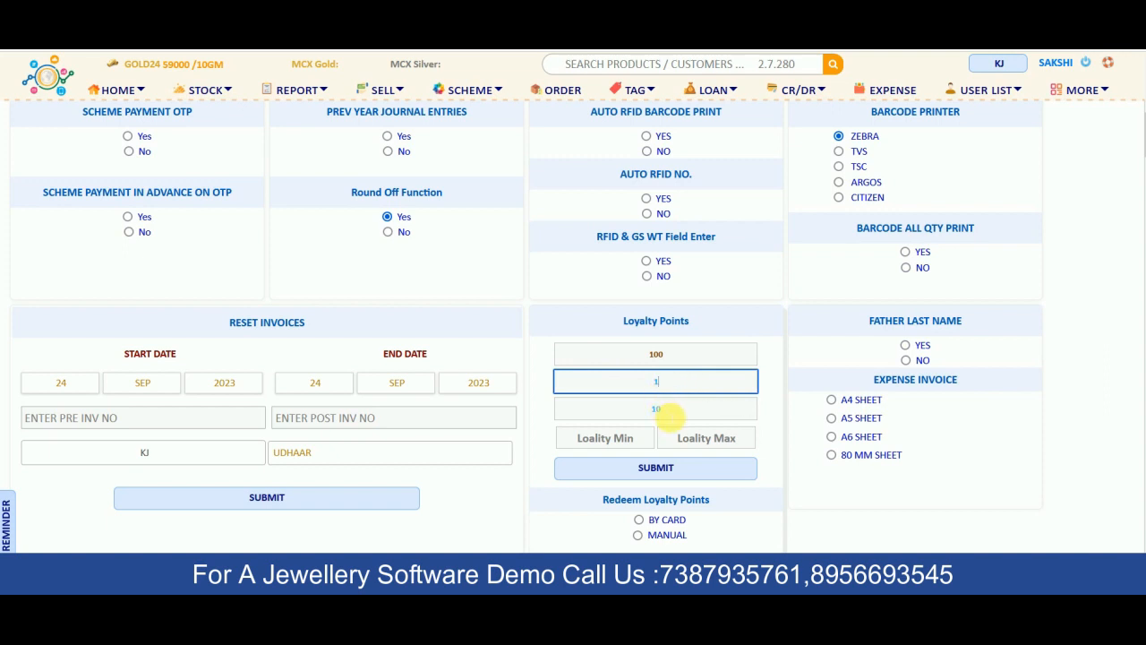
{"action": "left_click", "coordinate": [658, 409]}
{"action": "left_click", "coordinate": [660, 409]}
{"action": "left_click", "coordinate": [660, 409]}
{"action": "left_click_drag", "start_coordinate": [660, 409], "coordinate": [608, 414]}
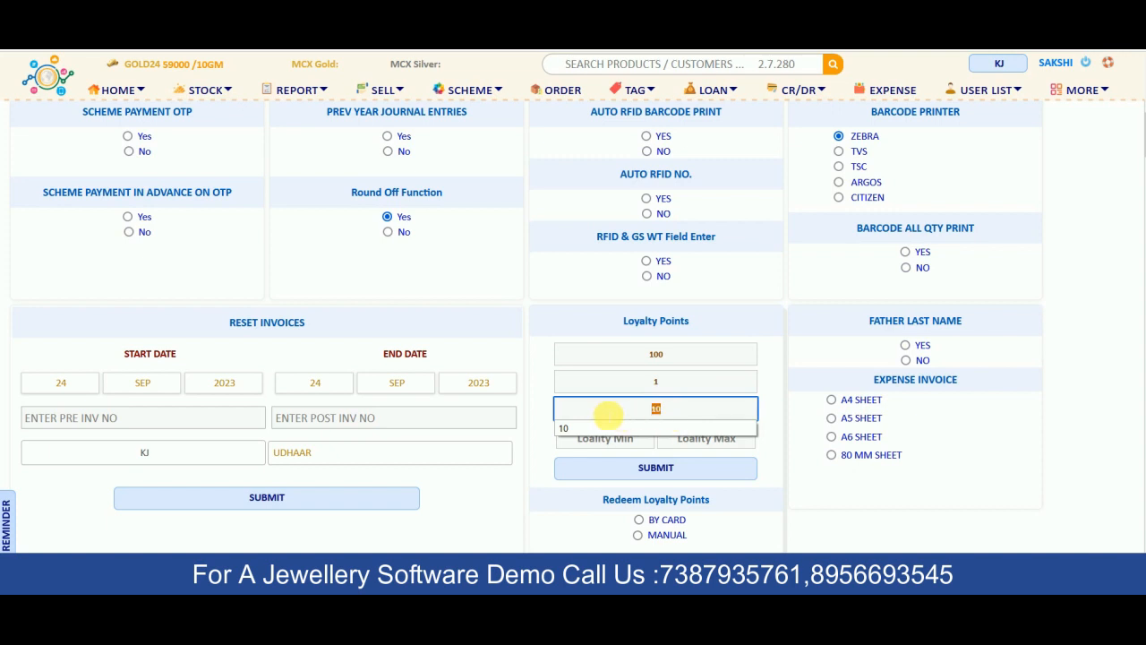
{"action": "key", "text": "BackSpace"}
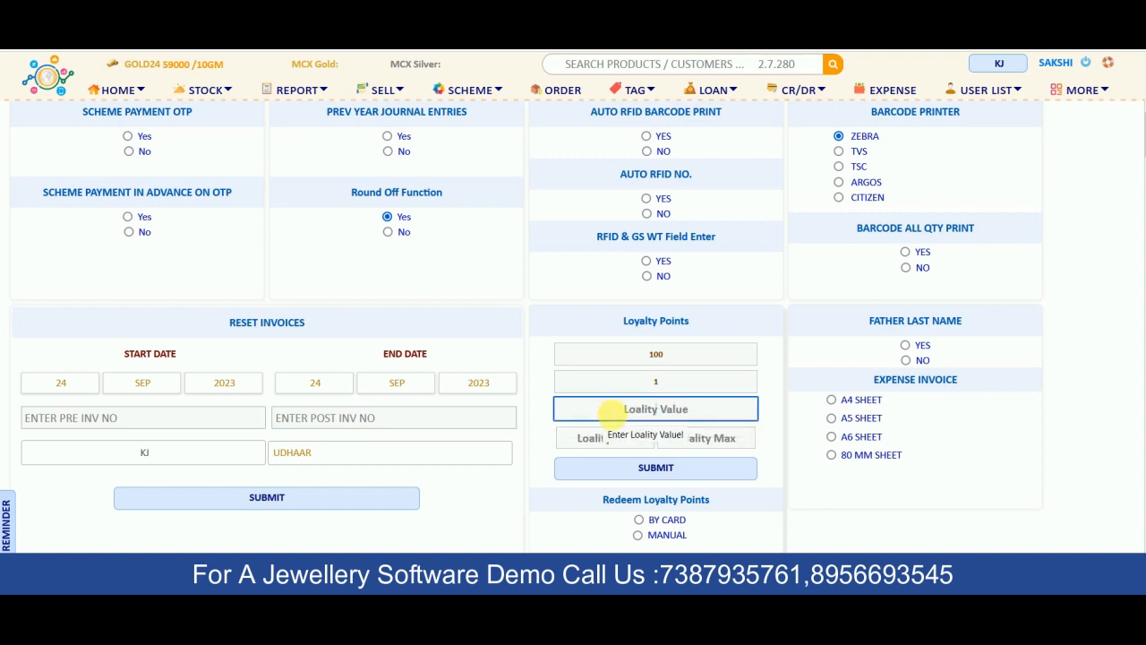
{"action": "type", "text": "10"}
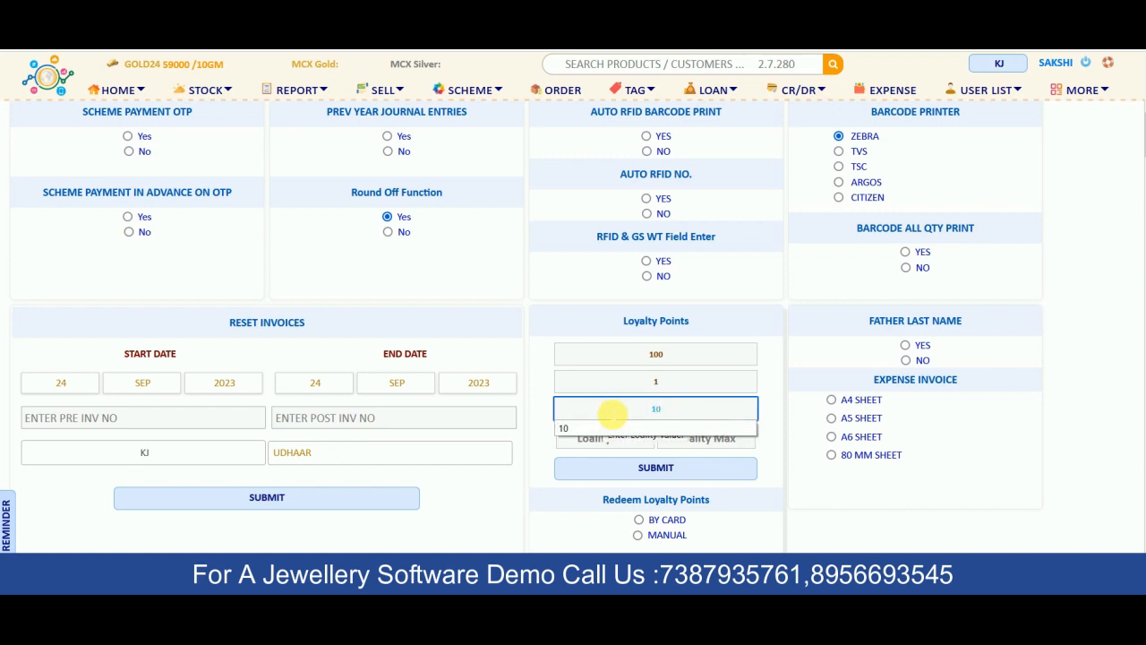
{"action": "key", "text": "Return"}
{"action": "left_click", "coordinate": [641, 362]}
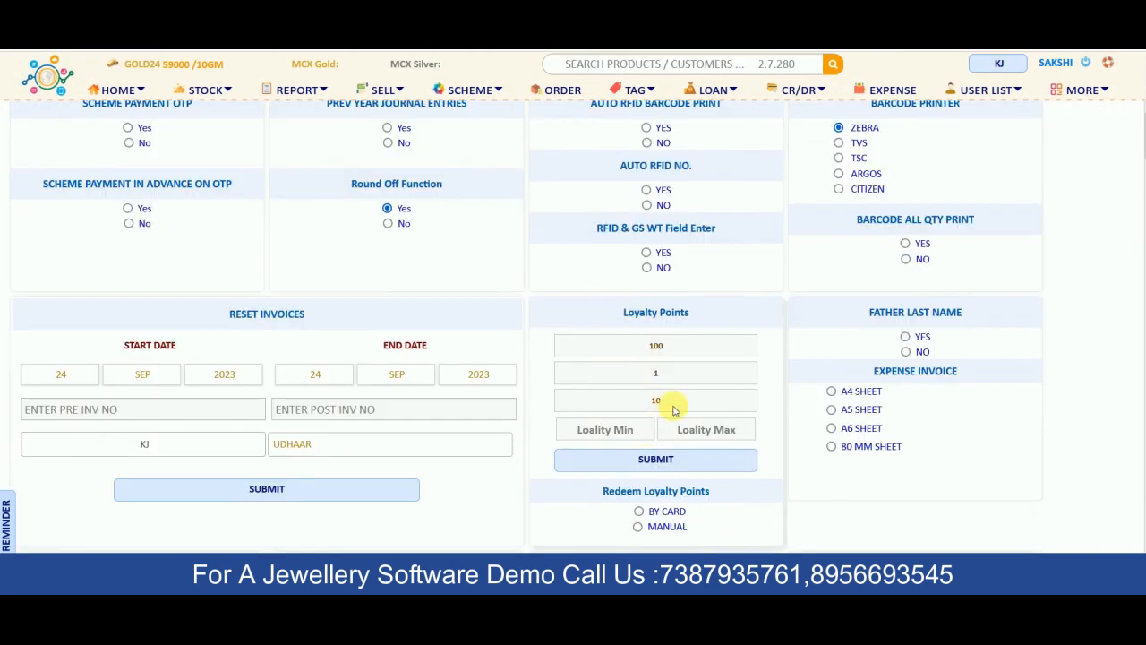
{"action": "left_click", "coordinate": [683, 350]}
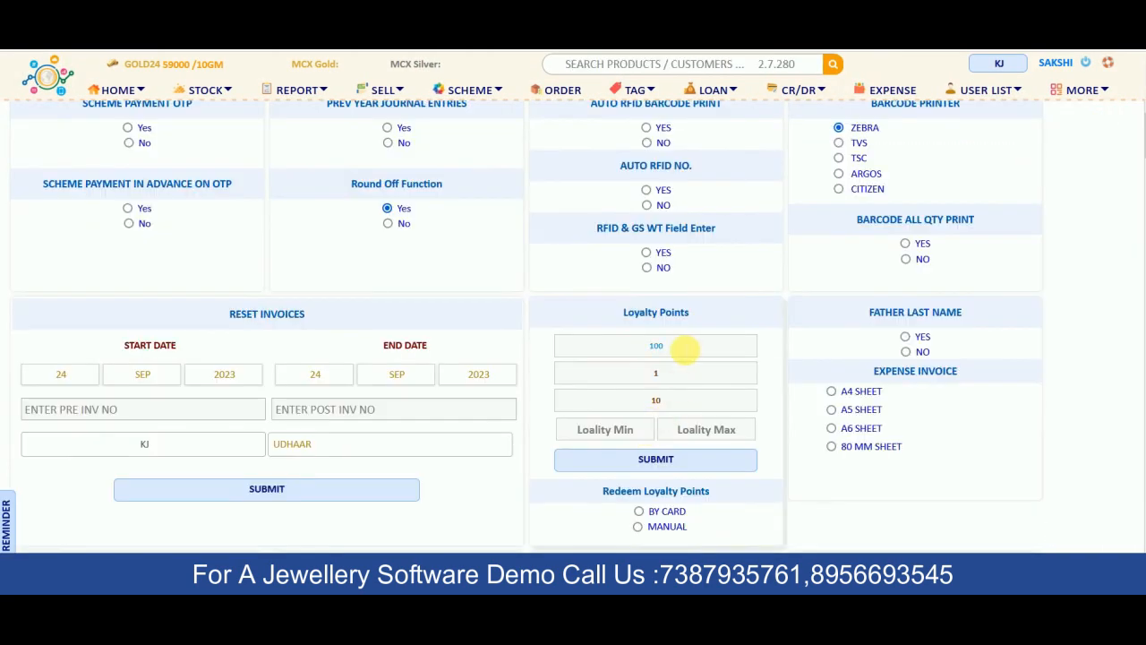
{"action": "left_click", "coordinate": [668, 376]}
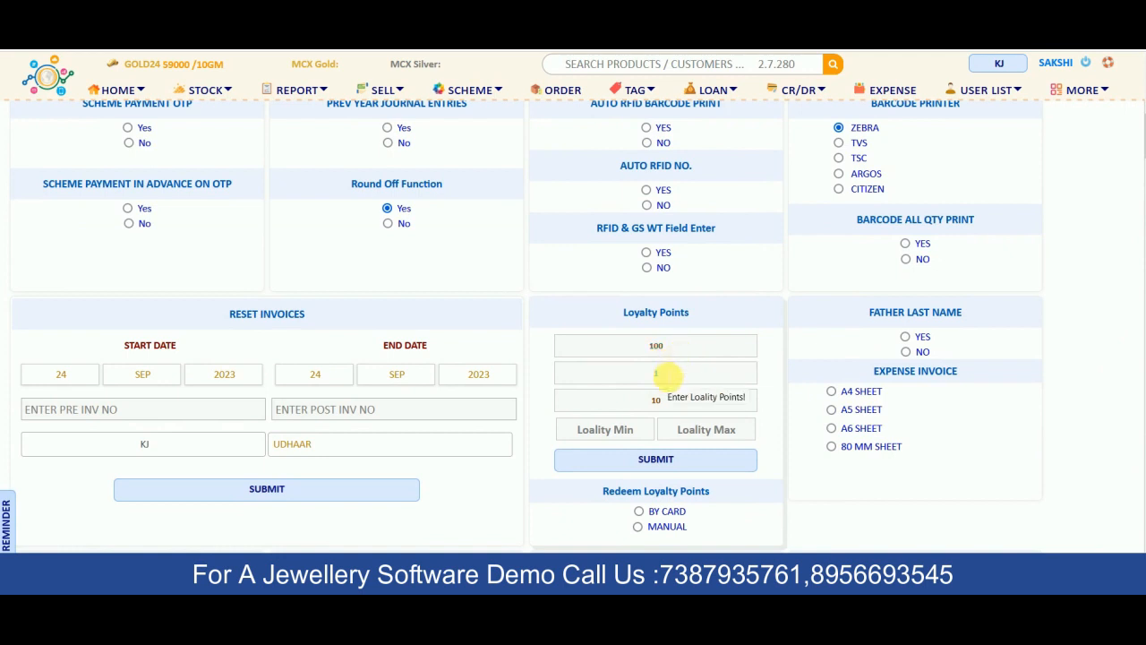
{"action": "left_click", "coordinate": [666, 402]}
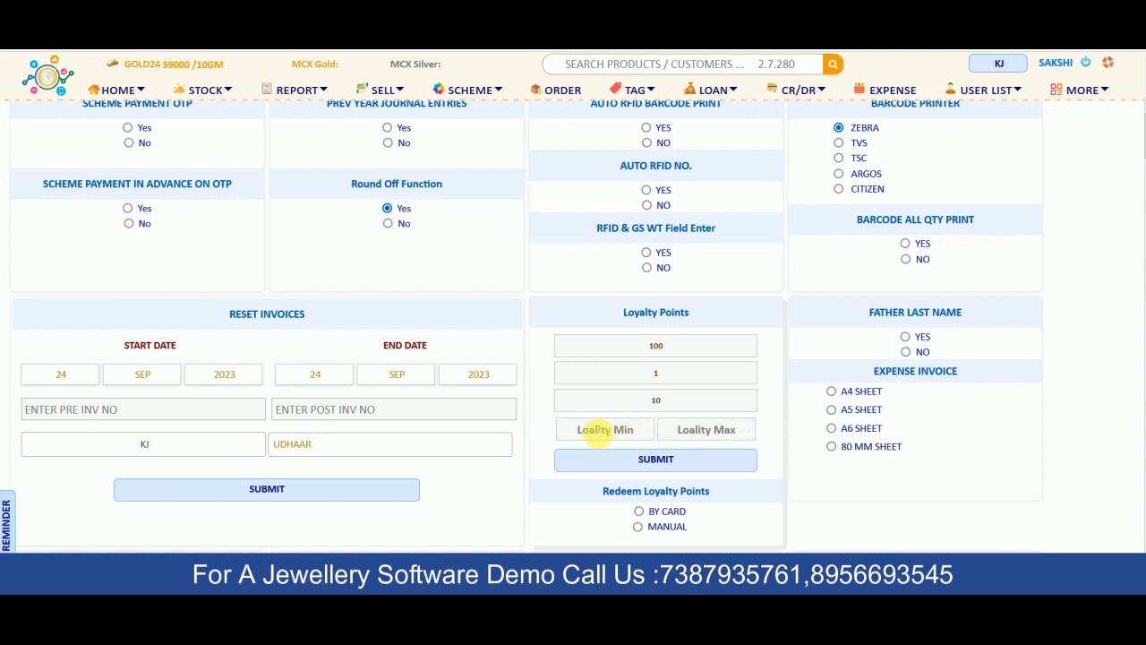
{"action": "left_click", "coordinate": [602, 436]}
{"action": "left_click", "coordinate": [704, 432]}
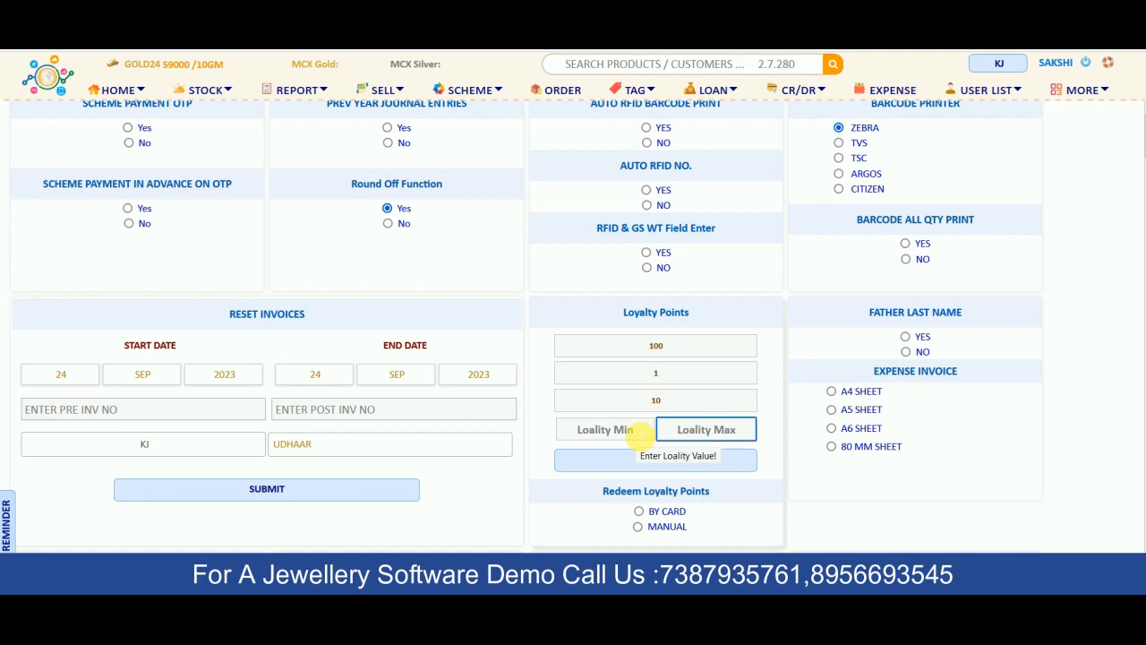
{"action": "left_click", "coordinate": [641, 432]}
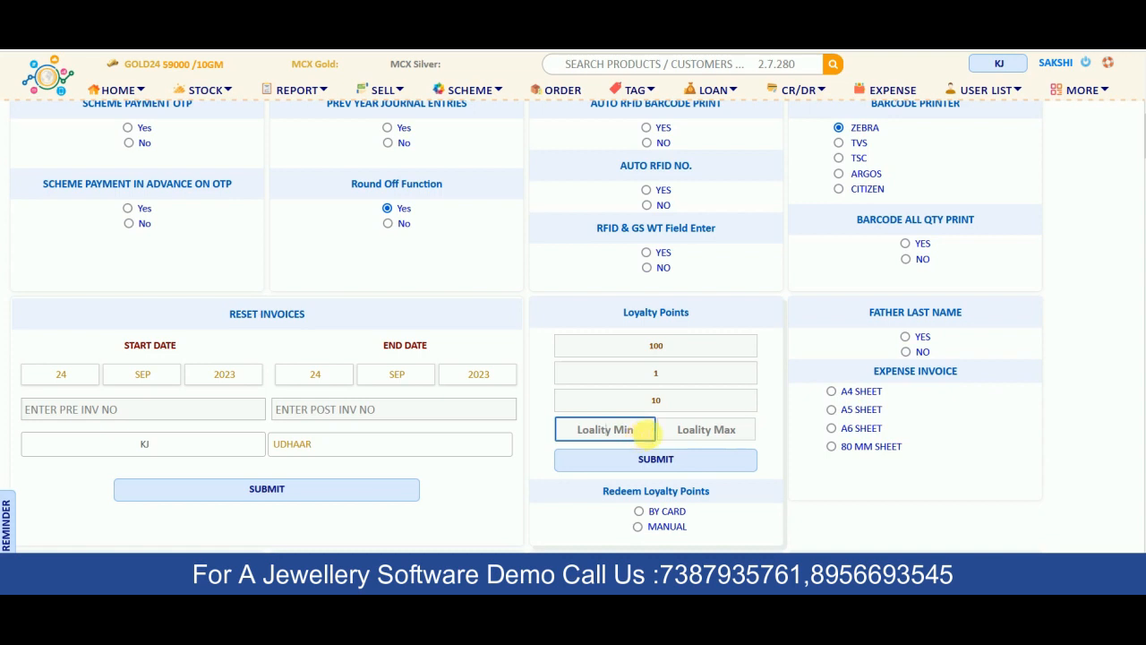
{"action": "left_click", "coordinate": [707, 430]}
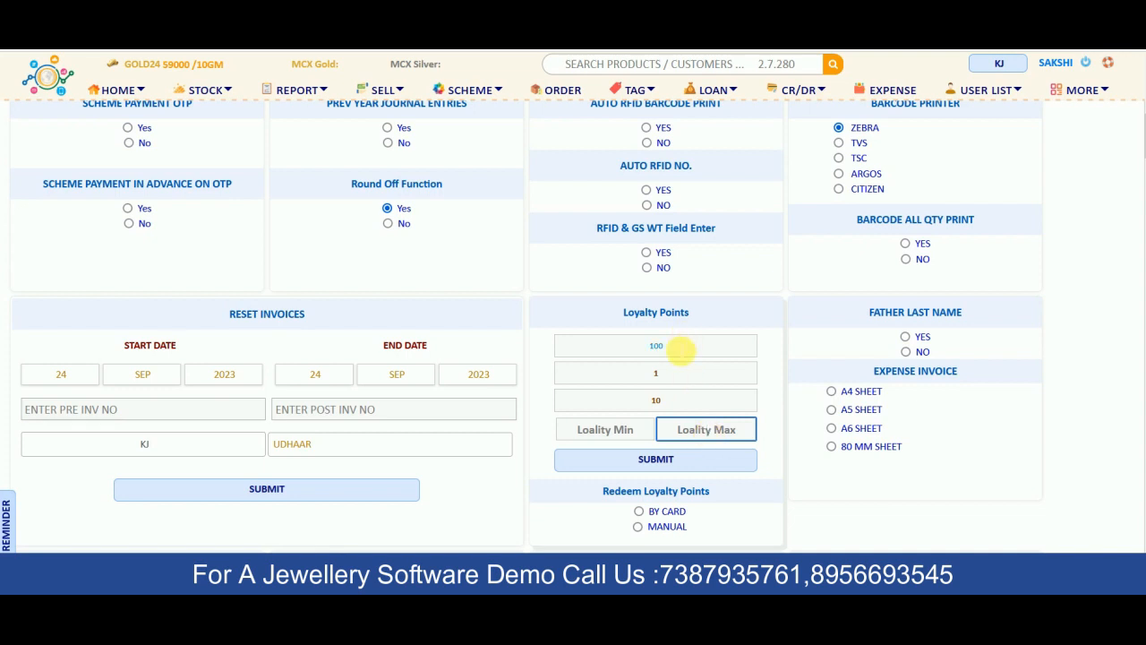
{"action": "left_click", "coordinate": [680, 349]}
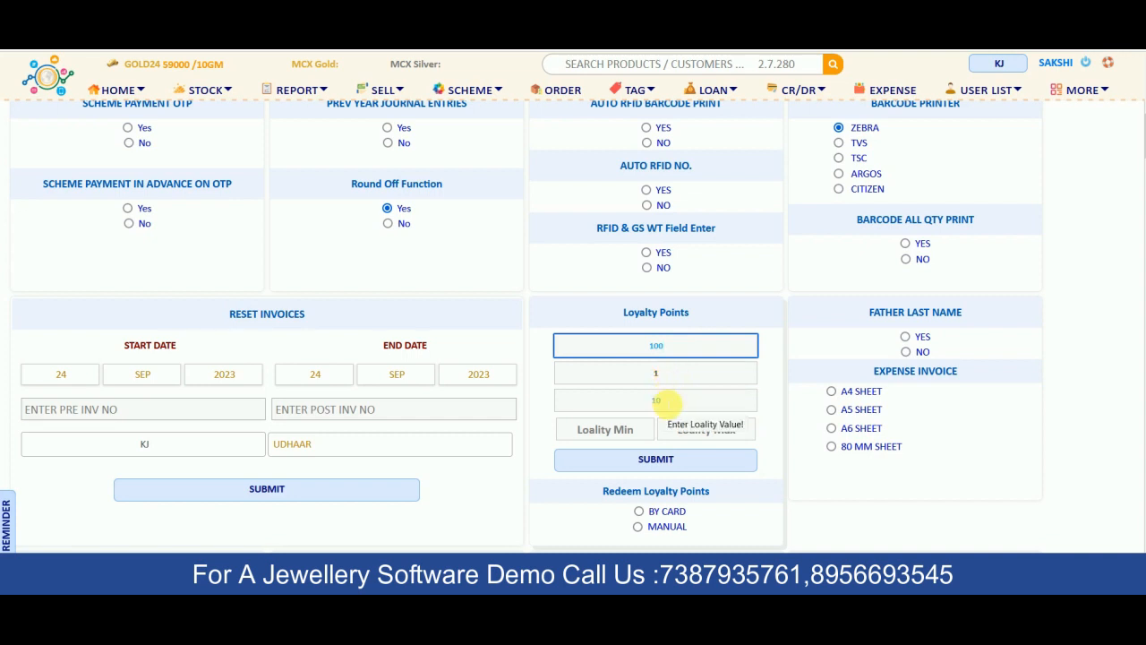
{"action": "left_click", "coordinate": [667, 403]}
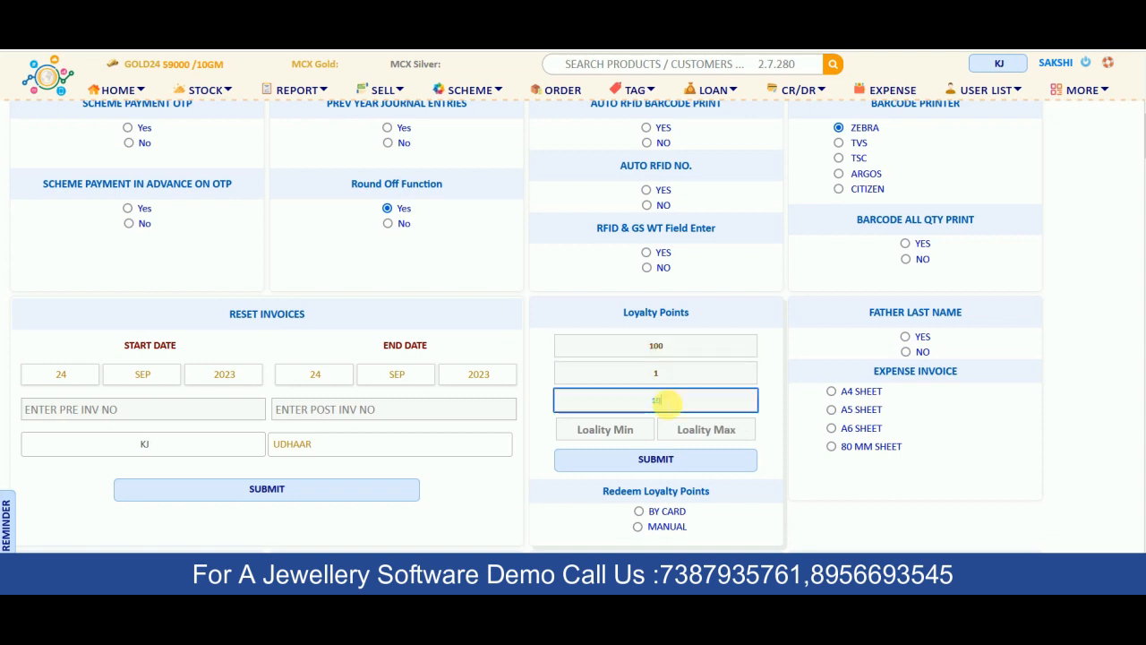
{"action": "left_click", "coordinate": [655, 401]}
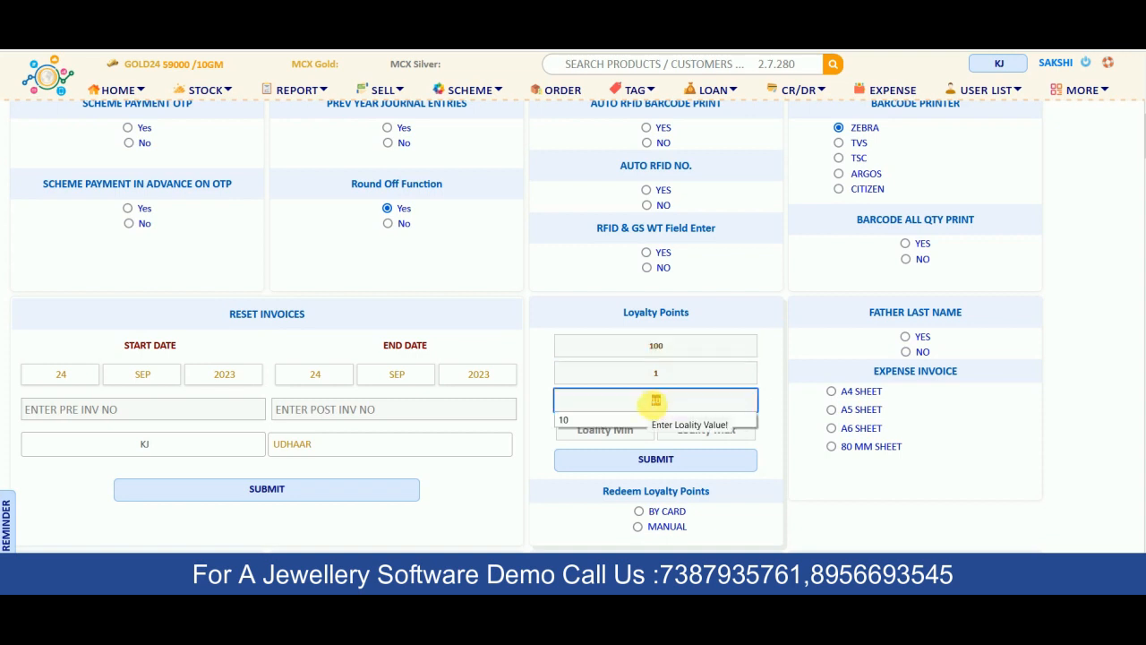
{"action": "type", "text": "10"}
{"action": "left_click", "coordinate": [767, 402]}
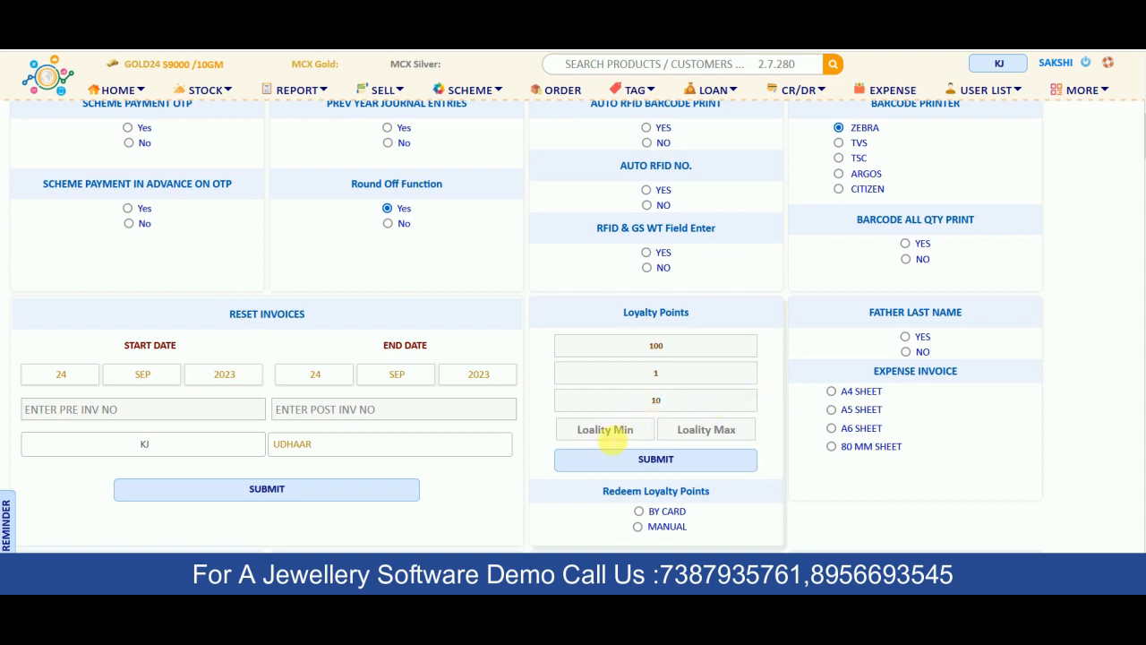
{"action": "left_click", "coordinate": [607, 434]}
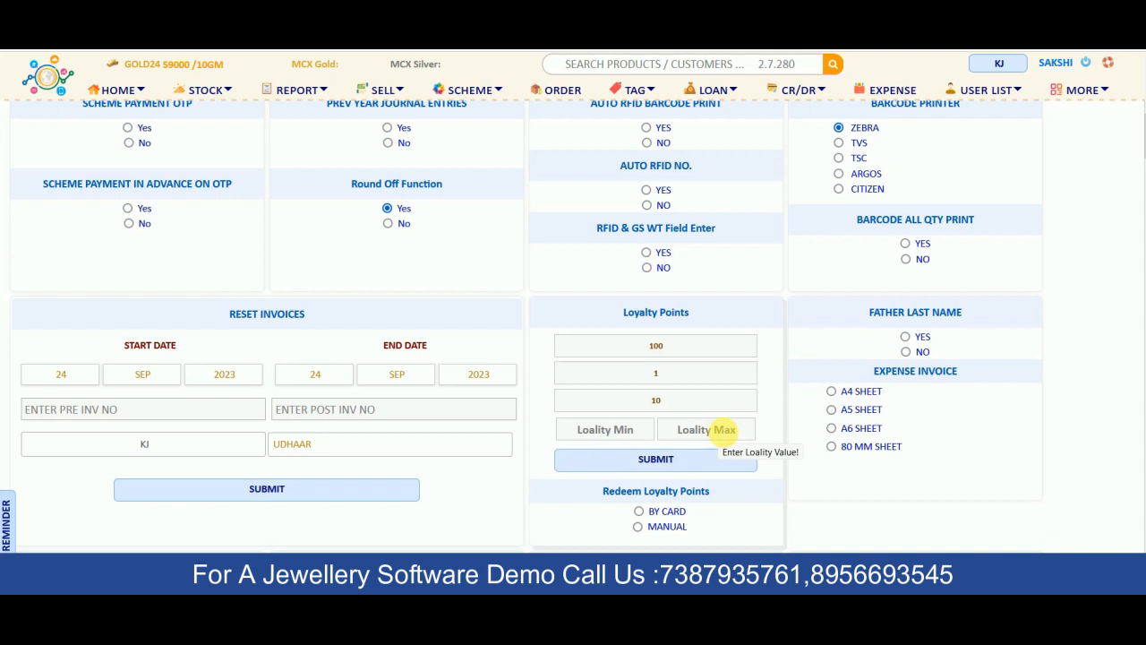
Review the Redeem Loyalty Points options, then return to the sell page's invoice list
{"action": "scroll", "coordinate": [667, 439], "scroll_direction": "down", "scroll_amount": 1}
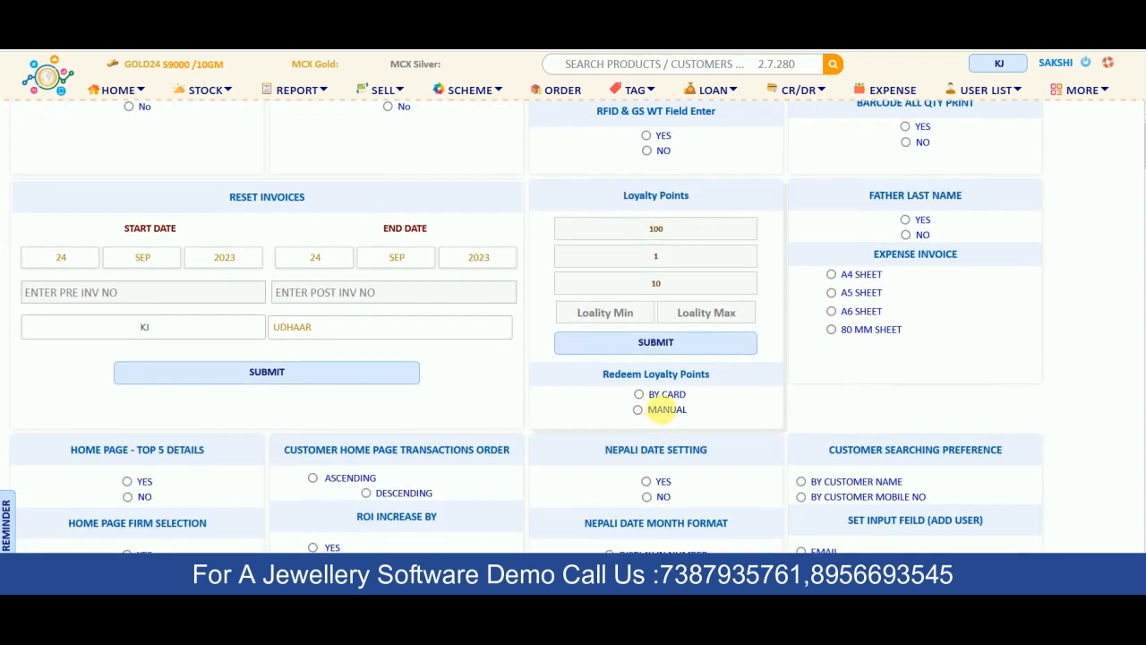
{"action": "left_click_drag", "start_coordinate": [602, 377], "coordinate": [714, 383]}
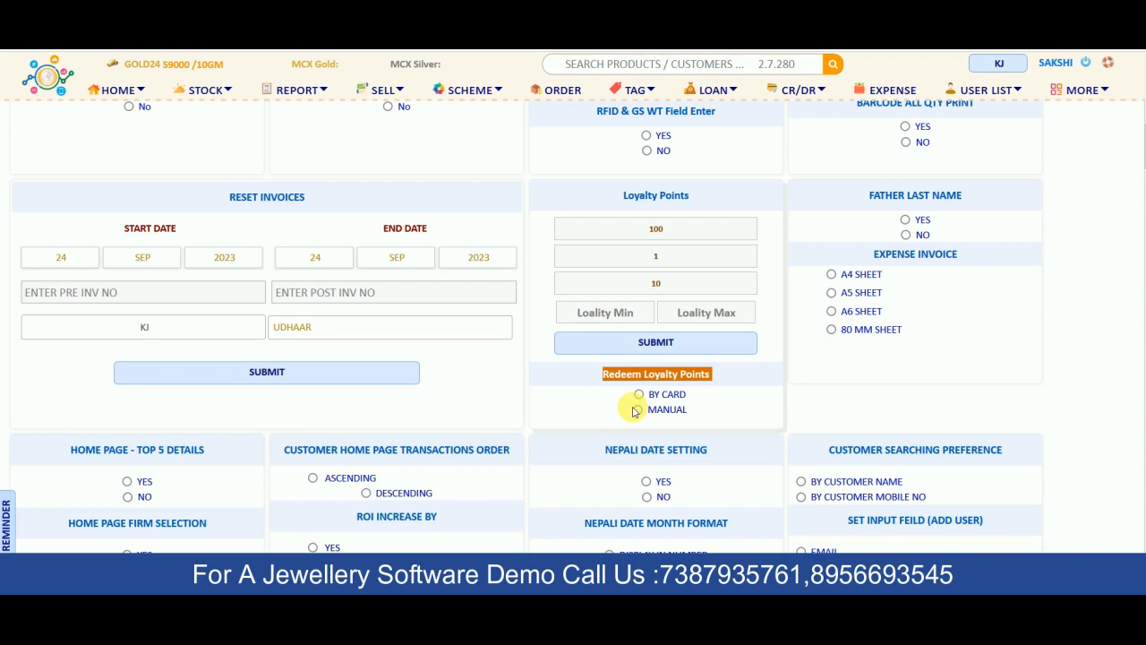
{"action": "scroll", "coordinate": [633, 411], "scroll_direction": "up", "scroll_amount": 1}
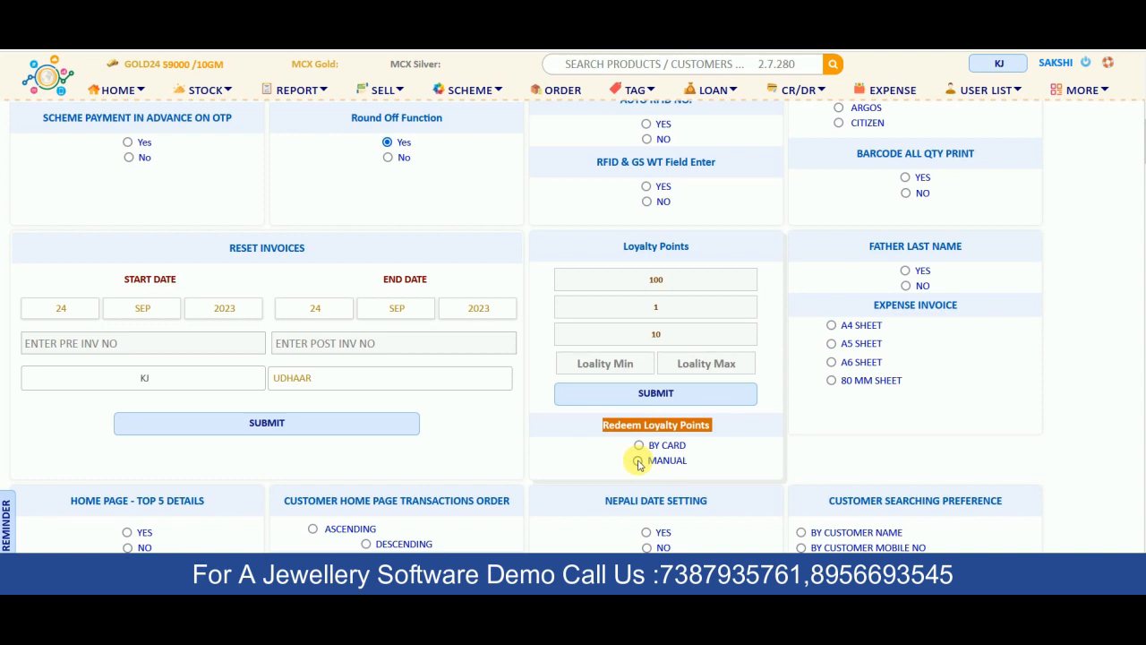
{"action": "scroll", "coordinate": [639, 464], "scroll_direction": "up", "scroll_amount": 1}
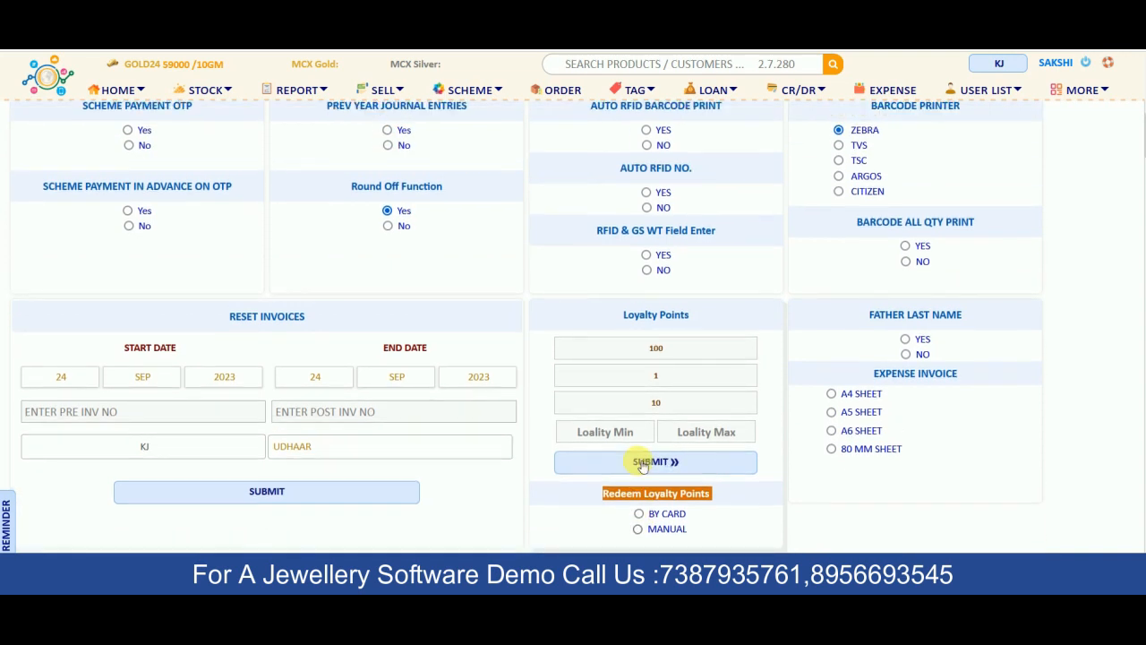
{"action": "scroll", "coordinate": [642, 467], "scroll_direction": "up", "scroll_amount": 3}
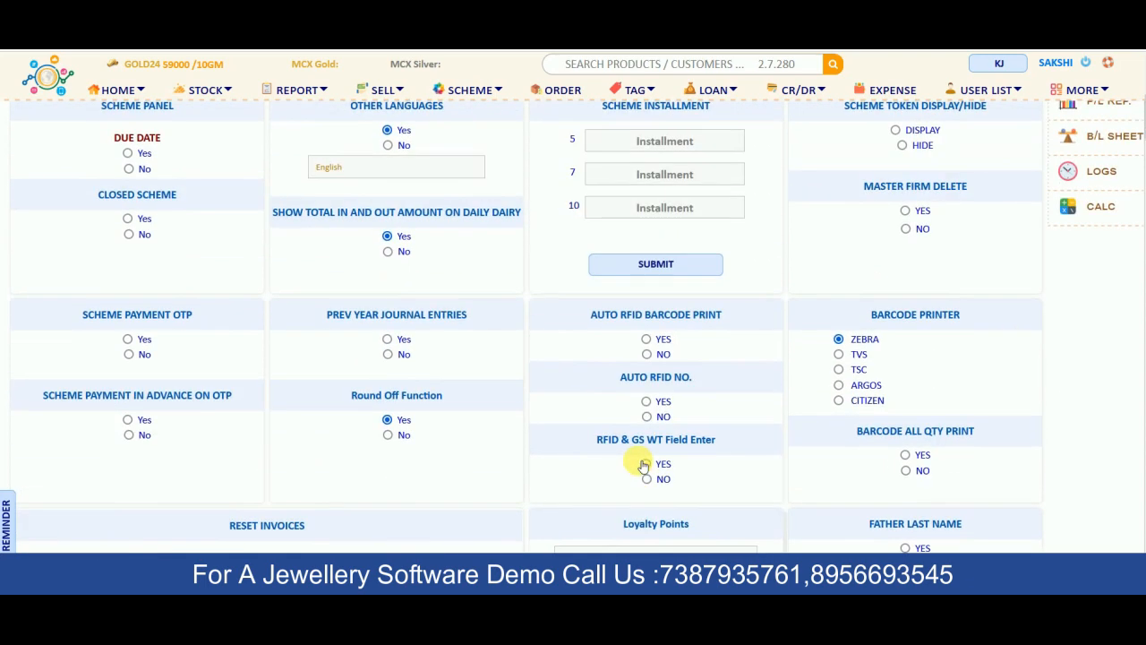
{"action": "left_click", "coordinate": [384, 93]}
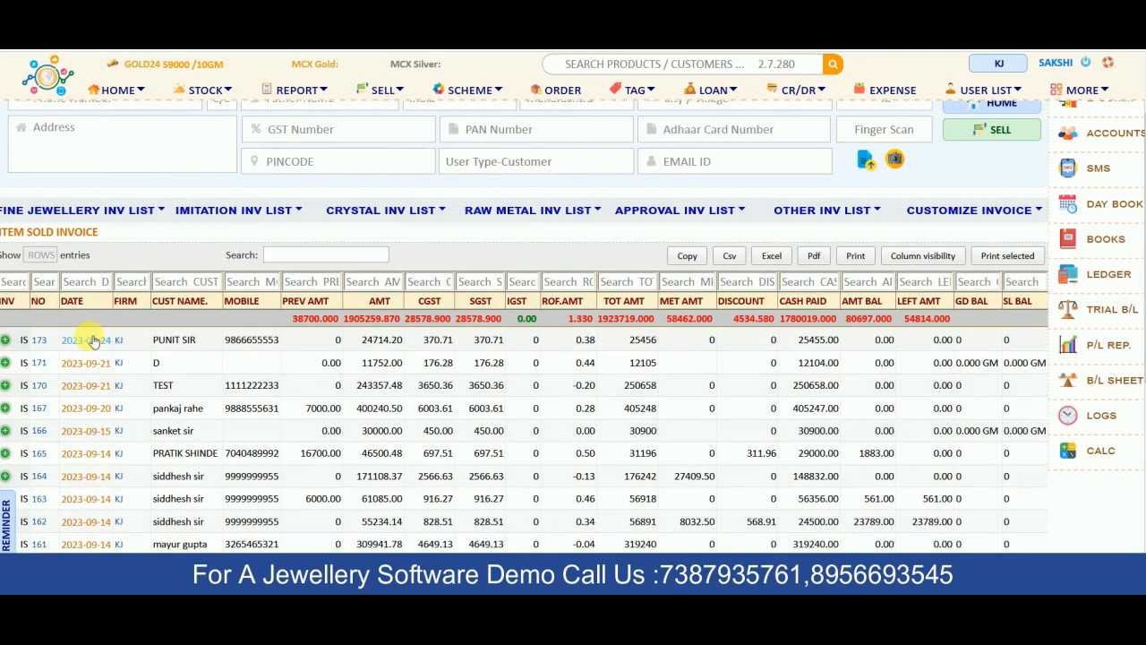
Preview the ring sale's tax invoice IS/173, close it, and go to the customer list
{"action": "left_click", "coordinate": [92, 340]}
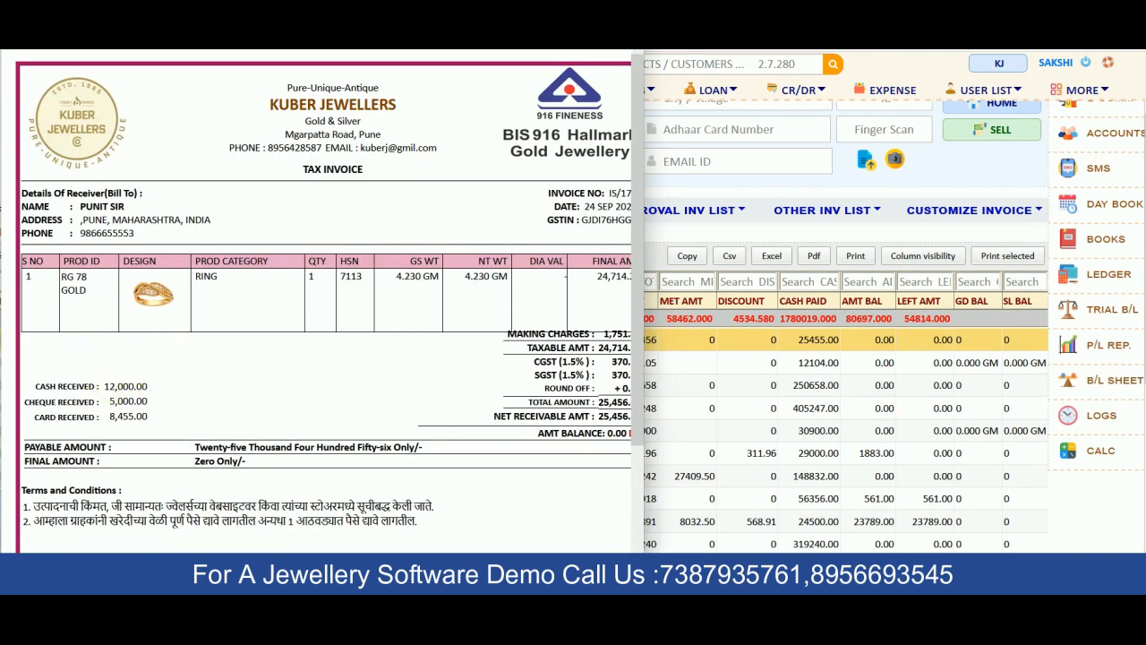
{"action": "scroll", "coordinate": [543, 309], "scroll_direction": "right", "scroll_amount": 1}
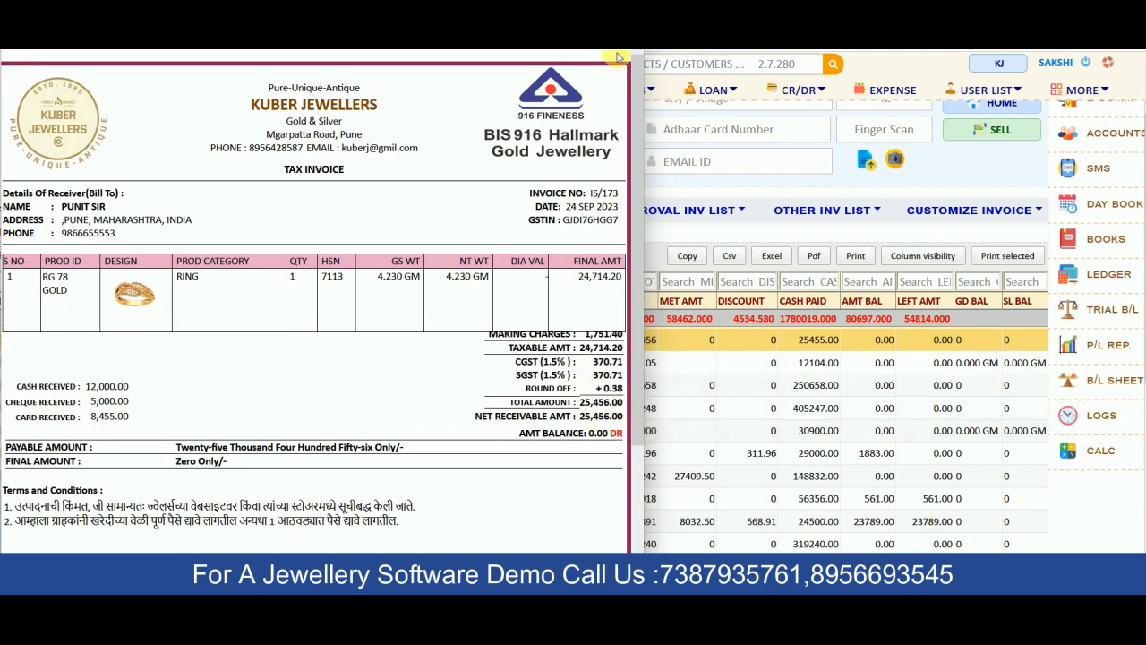
{"action": "key", "text": "Escape"}
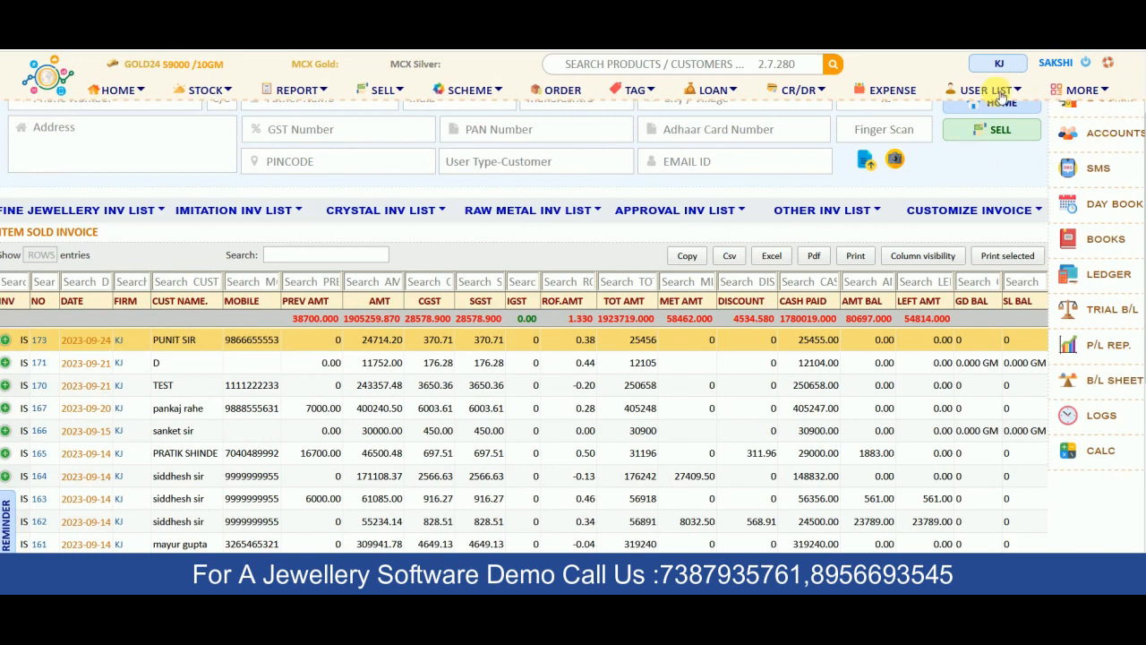
{"action": "left_click", "coordinate": [985, 89]}
View the Pune ring buyer's 254.56 loyalty points from IS 173, then start a new sale
{"action": "scroll", "coordinate": [107, 271], "scroll_direction": "up", "scroll_amount": 1}
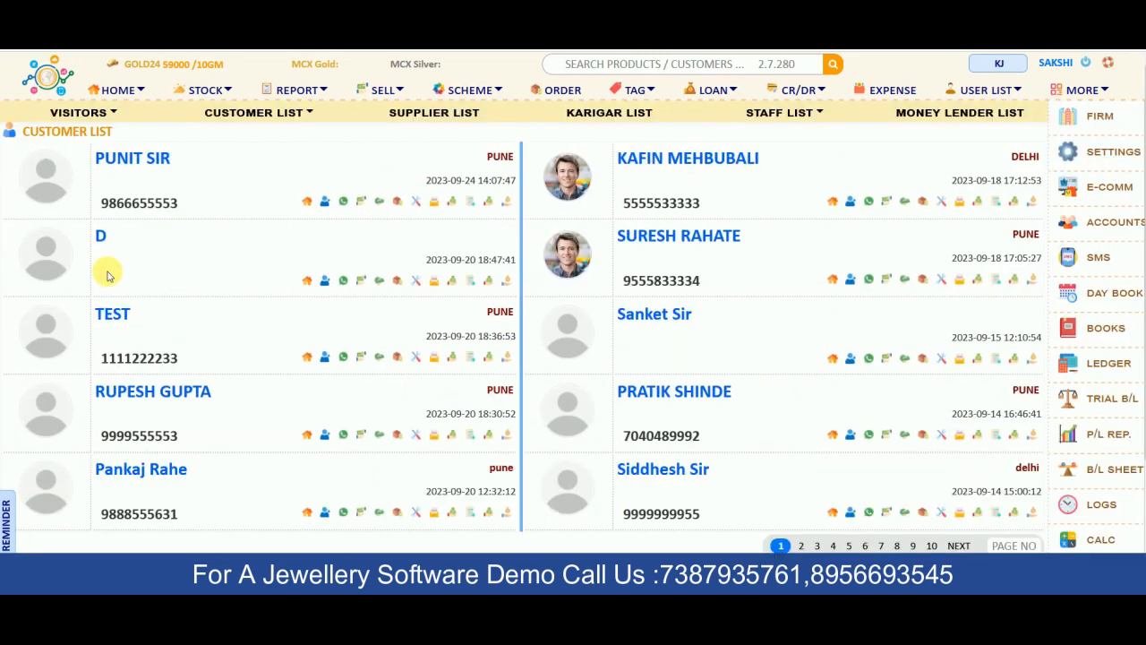
{"action": "left_click", "coordinate": [134, 158]}
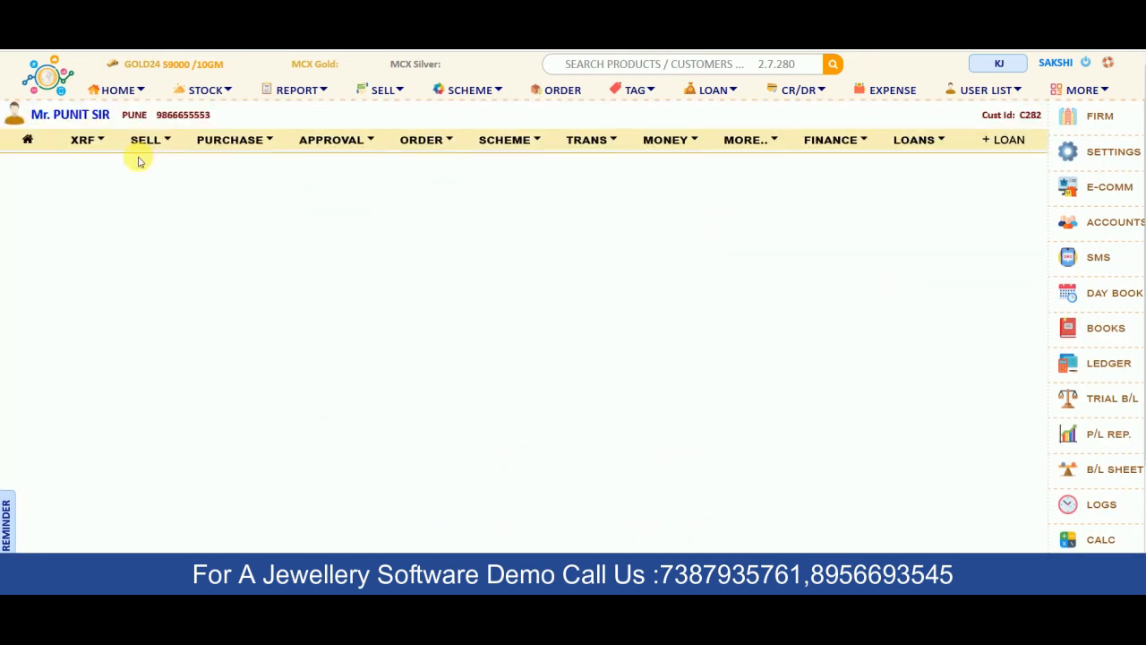
{"action": "left_click", "coordinate": [68, 116]}
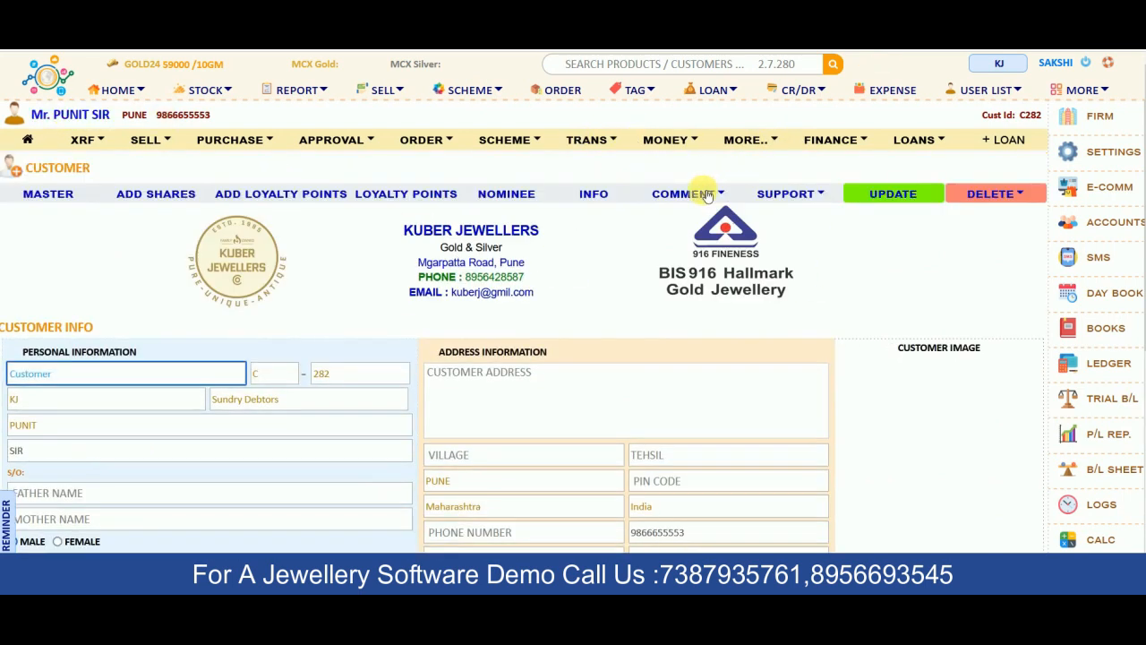
{"action": "left_click", "coordinate": [431, 198]}
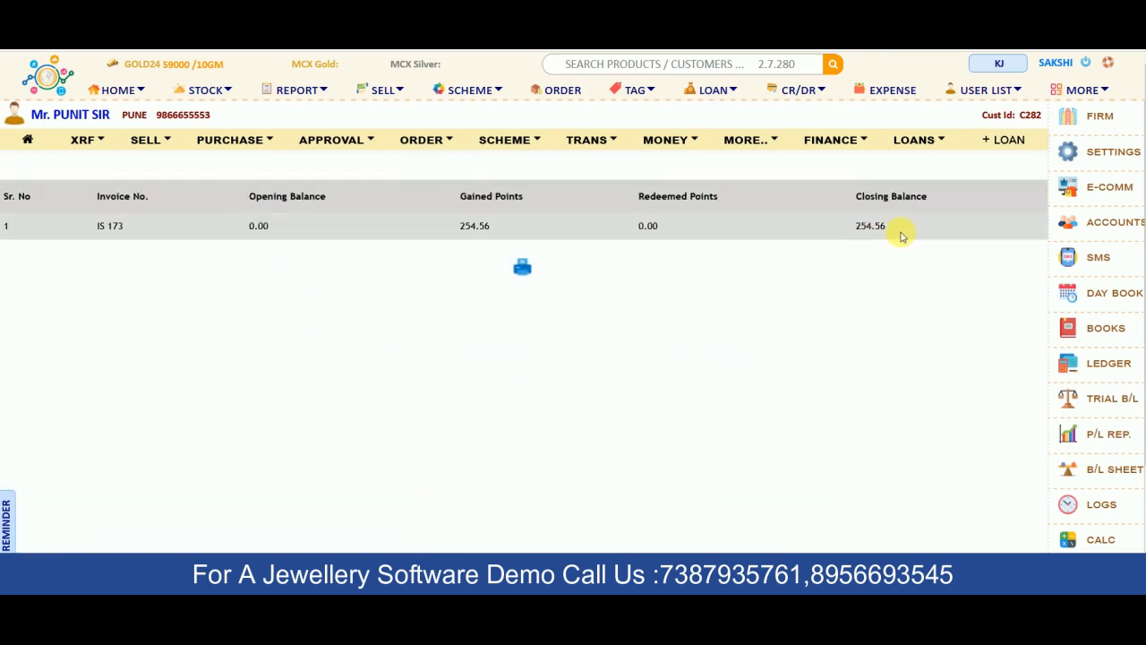
{"action": "left_click", "coordinate": [147, 141]}
Add gold chain chain41 to invoice 174 and submit it, leaving 36,550.40 due
{"action": "left_click", "coordinate": [302, 184]}
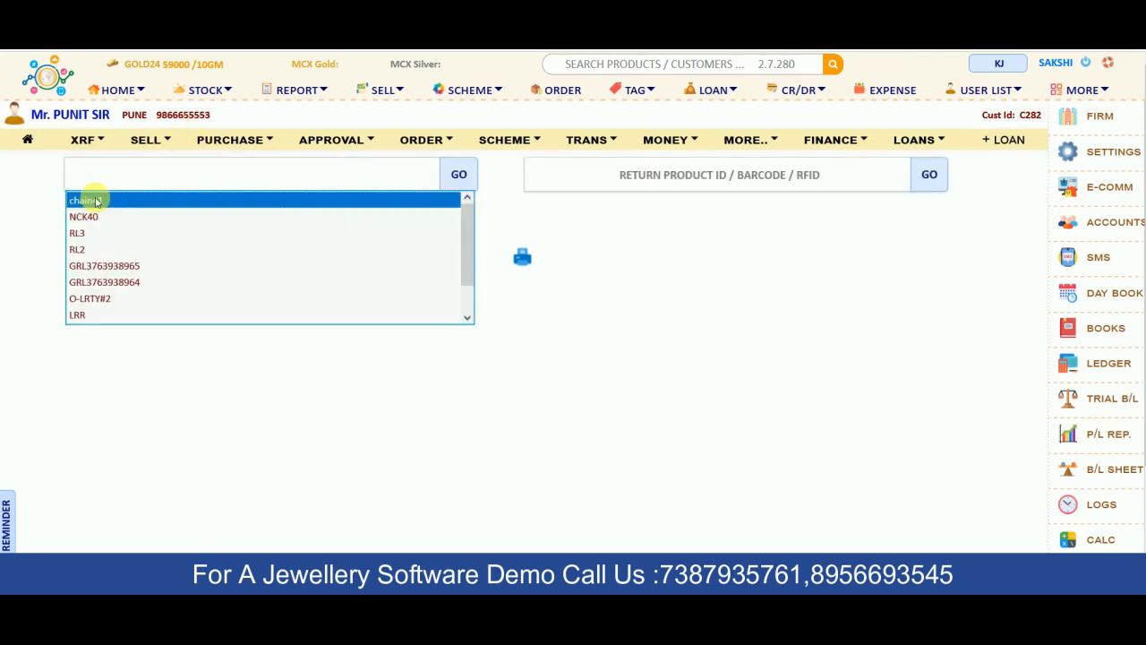
{"action": "left_click", "coordinate": [96, 200]}
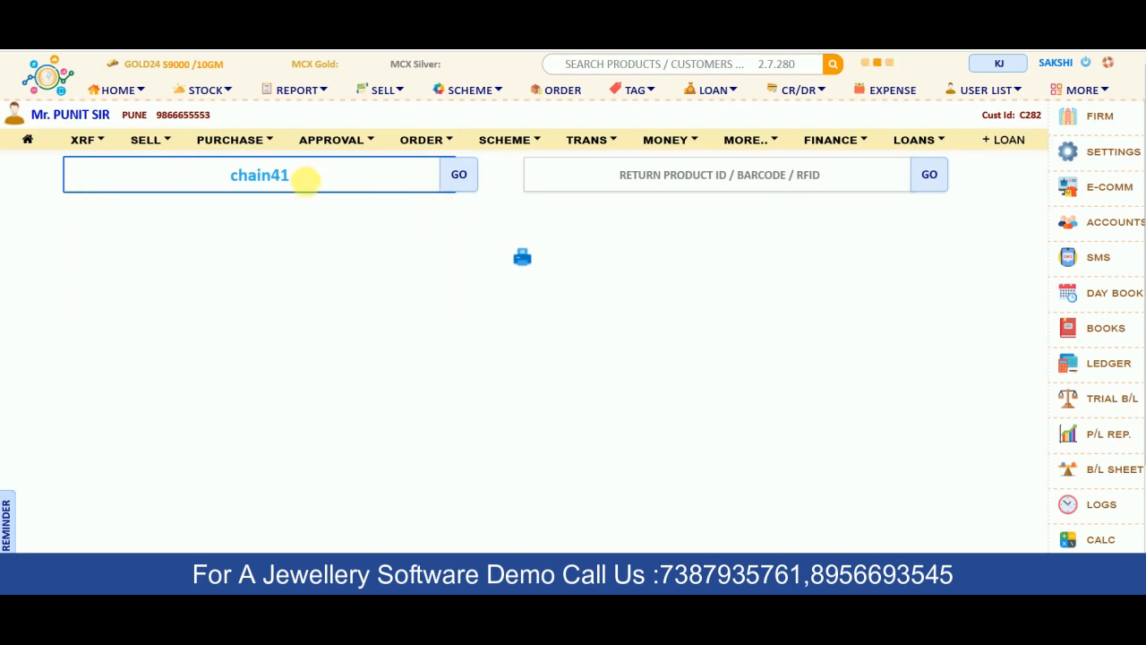
{"action": "key", "text": "Return"}
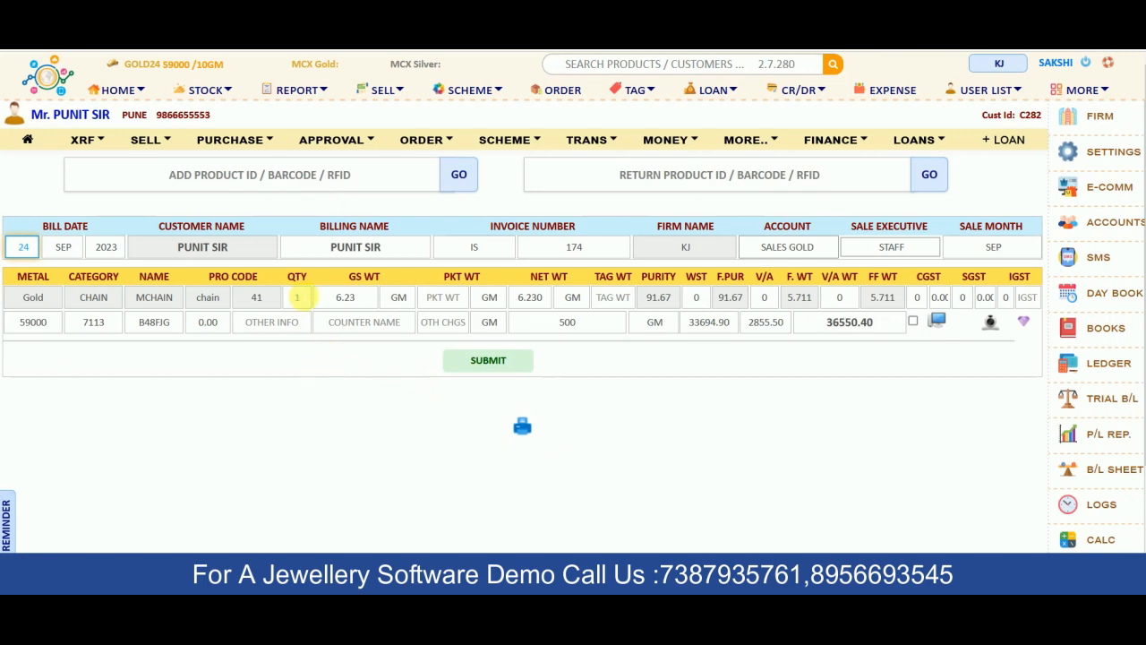
{"action": "left_click", "coordinate": [489, 362]}
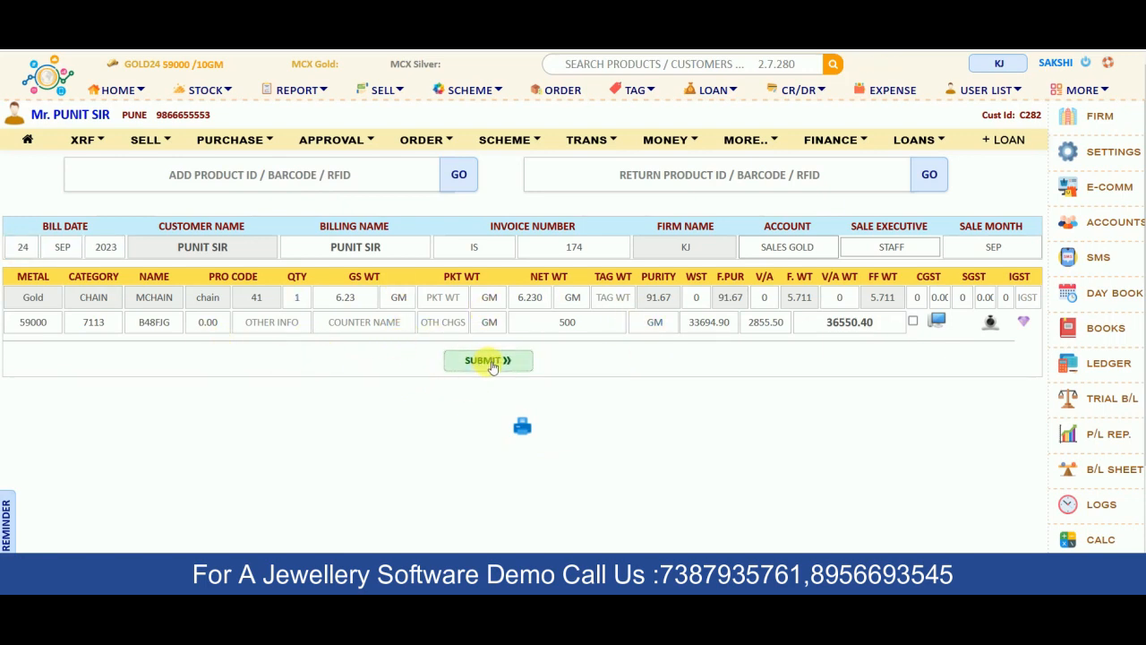
{"action": "scroll", "coordinate": [660, 358], "scroll_direction": "down", "scroll_amount": 2}
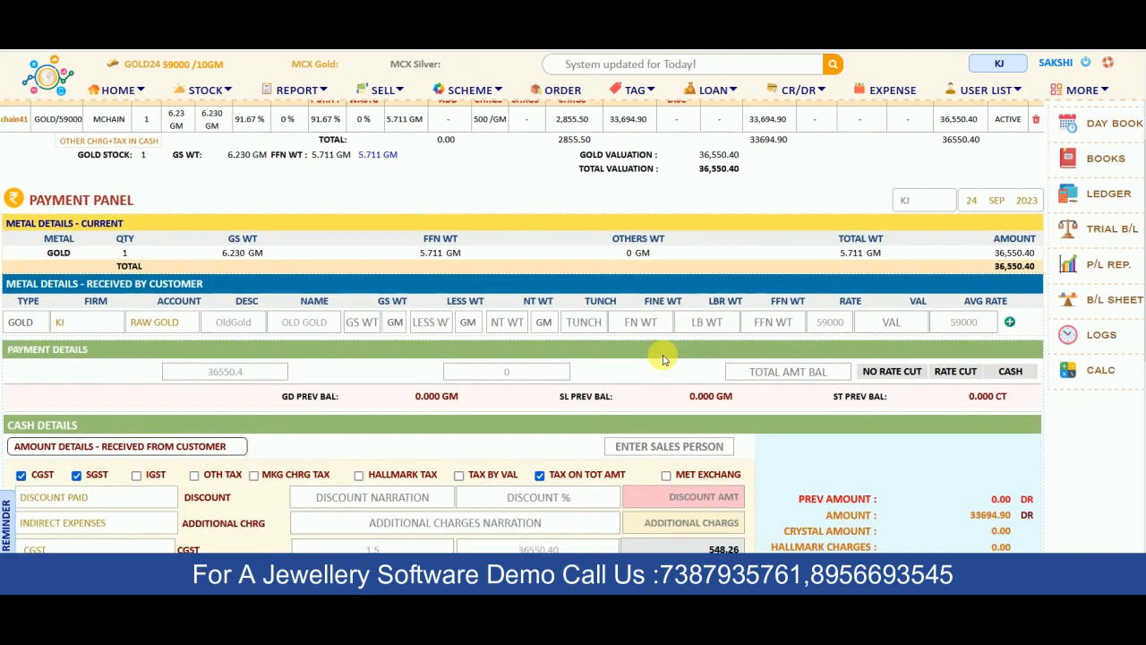
Inspect the chain bill's loyalty row: 254.56 points available, 376.47 to gain, then select Redeem
{"action": "scroll", "coordinate": [663, 358], "scroll_direction": "down", "scroll_amount": 5}
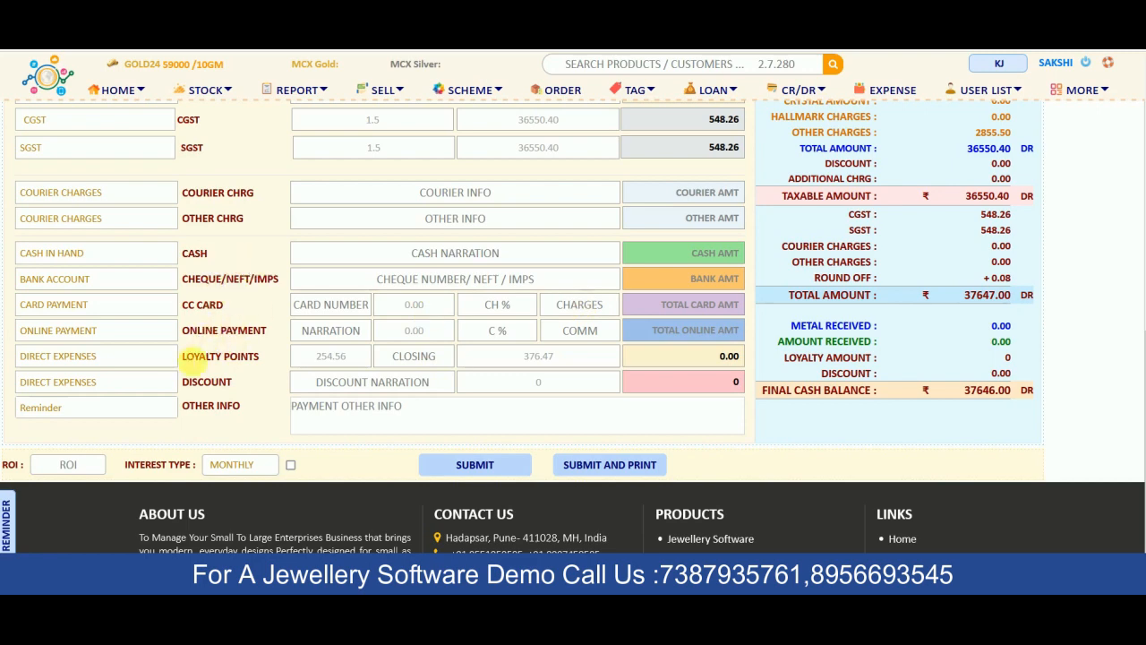
{"action": "left_click", "coordinate": [177, 357]}
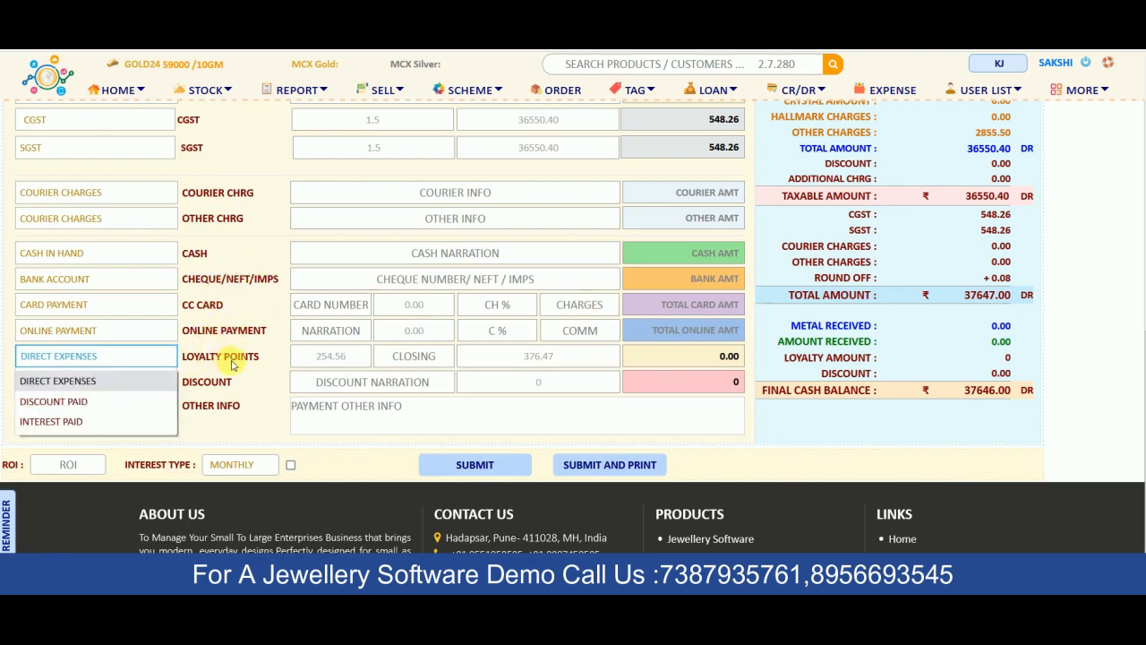
{"action": "left_click", "coordinate": [240, 358]}
{"action": "left_click_drag", "start_coordinate": [260, 358], "coordinate": [174, 356]}
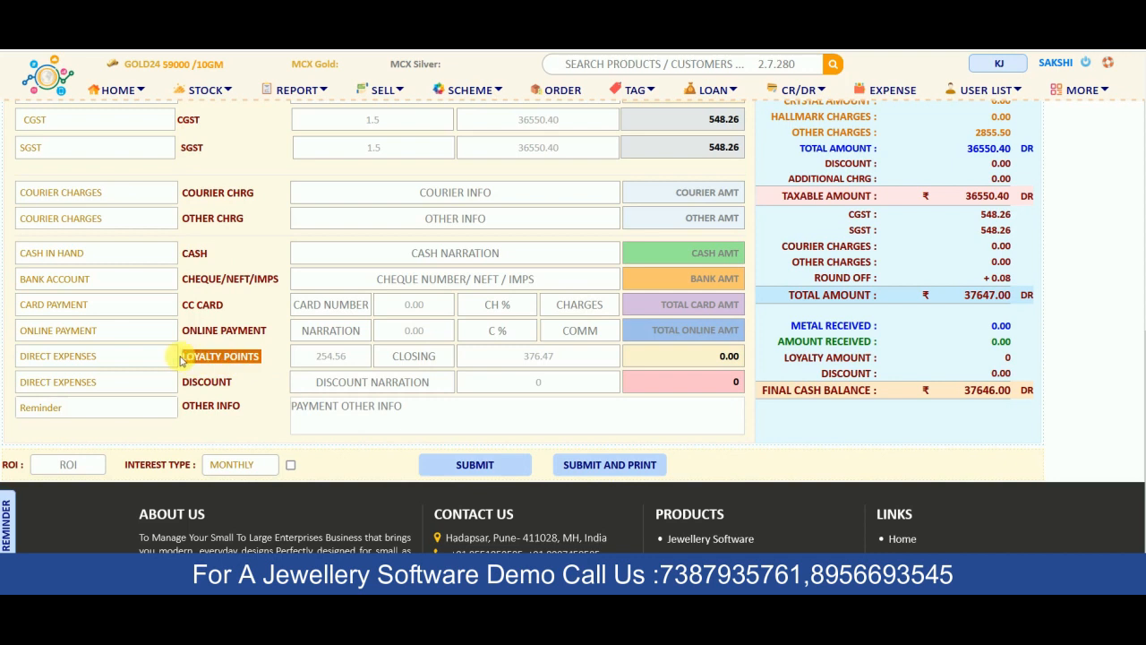
{"action": "left_click", "coordinate": [564, 362]}
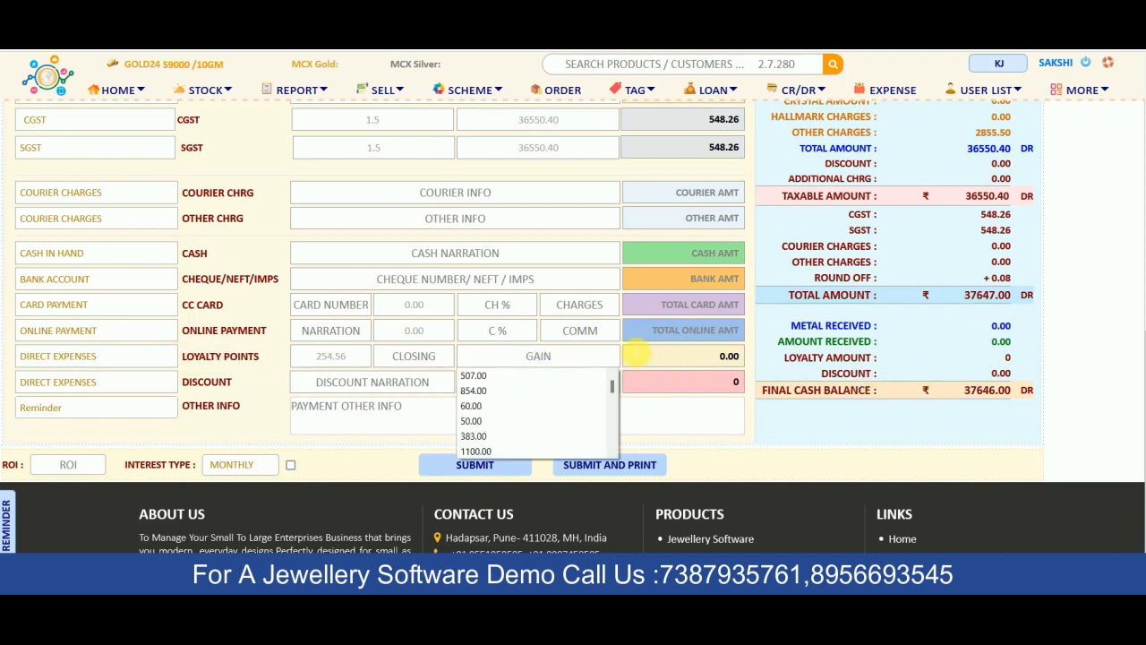
{"action": "left_click", "coordinate": [817, 430]}
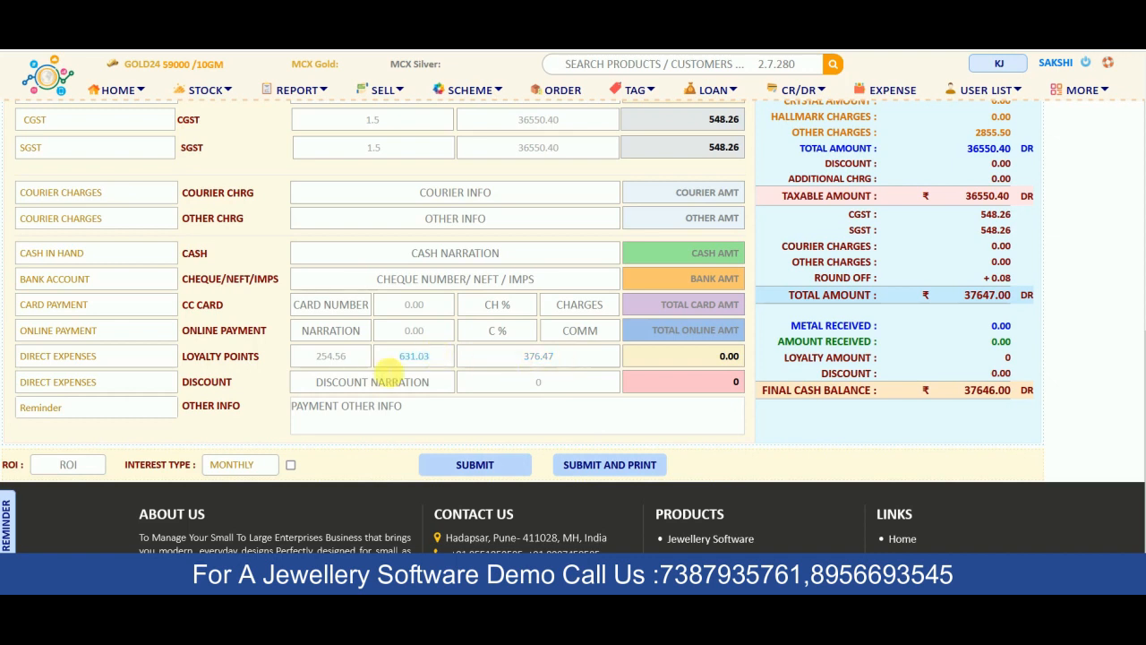
{"action": "left_click_drag", "start_coordinate": [355, 361], "coordinate": [315, 359]}
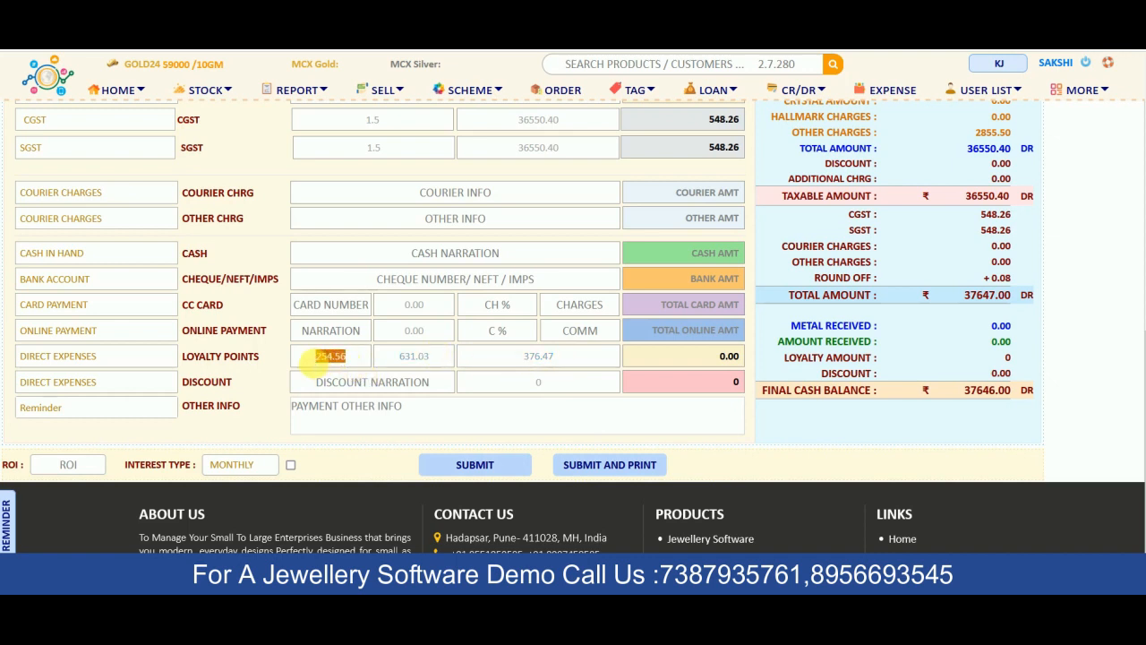
{"action": "left_click", "coordinate": [355, 363]}
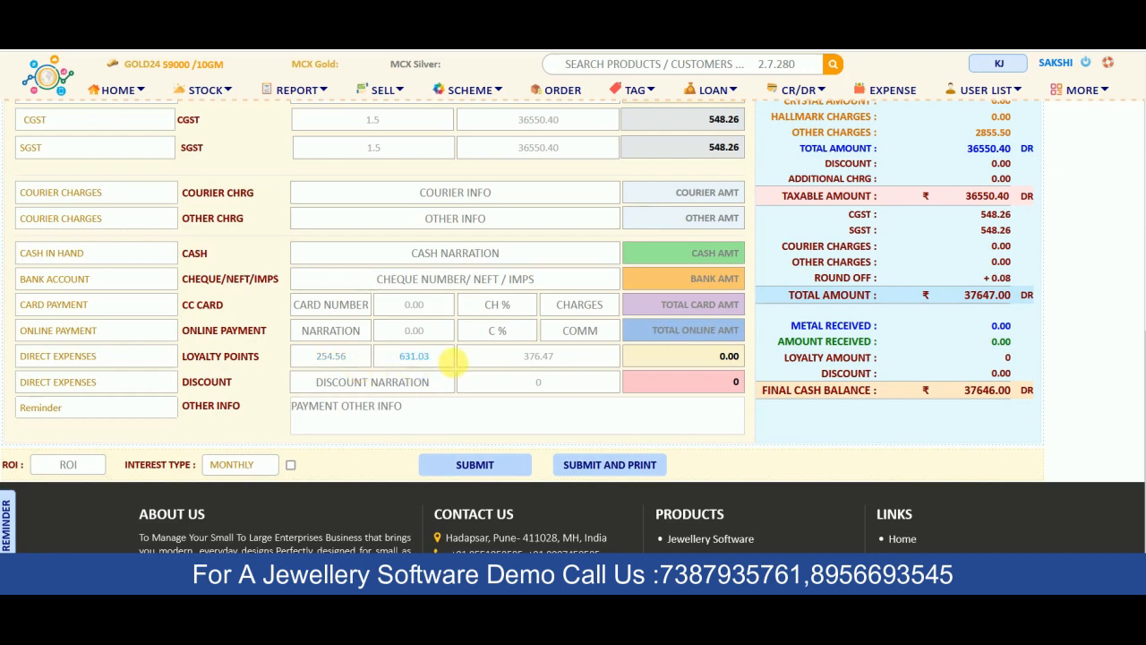
{"action": "left_click", "coordinate": [400, 358]}
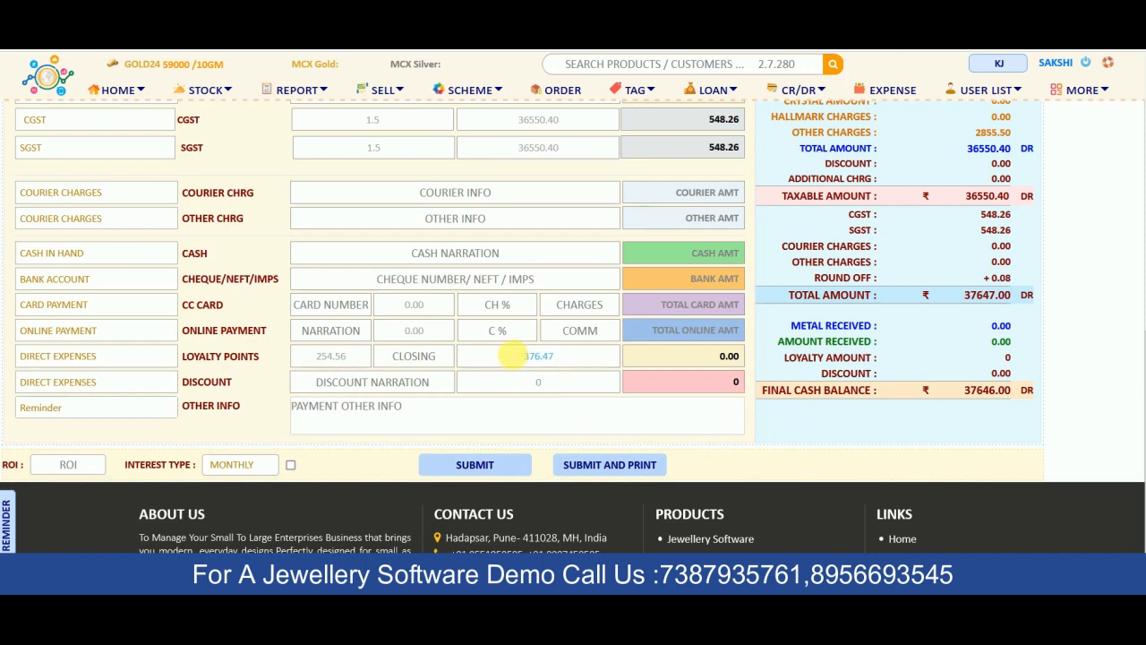
{"action": "left_click", "coordinate": [692, 357]}
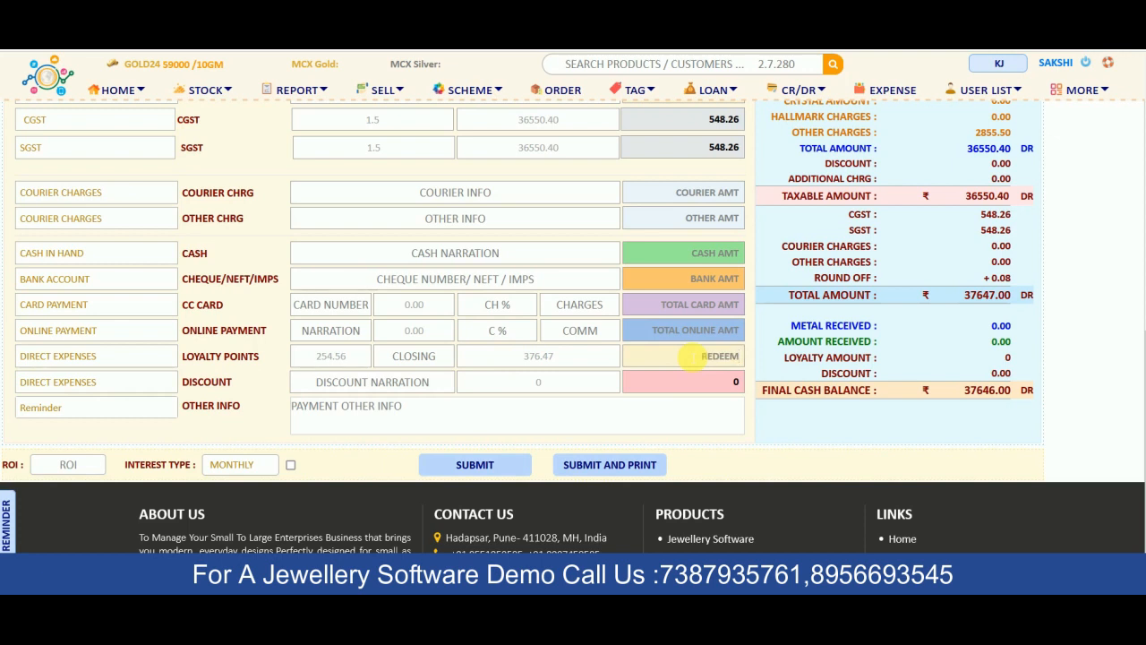
Redeem 100 loyalty points on the chain bill, pay the remaining 36646 by bank, and submit
{"action": "type", "text": "100"}
{"action": "left_click", "coordinate": [716, 254]}
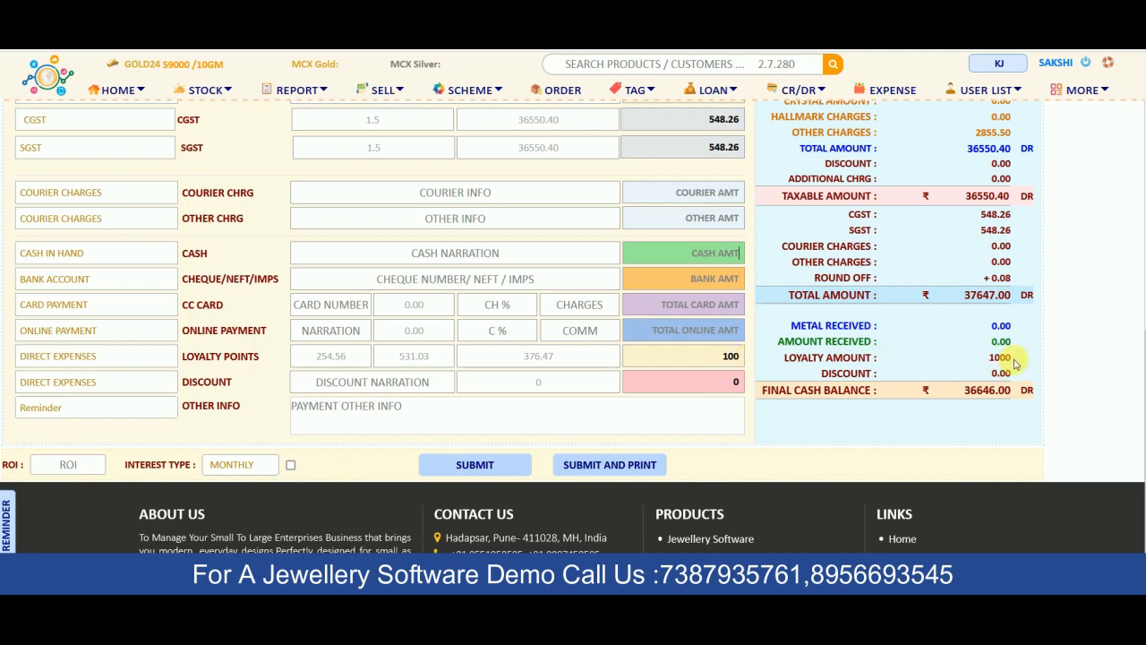
{"action": "left_click", "coordinate": [680, 256]}
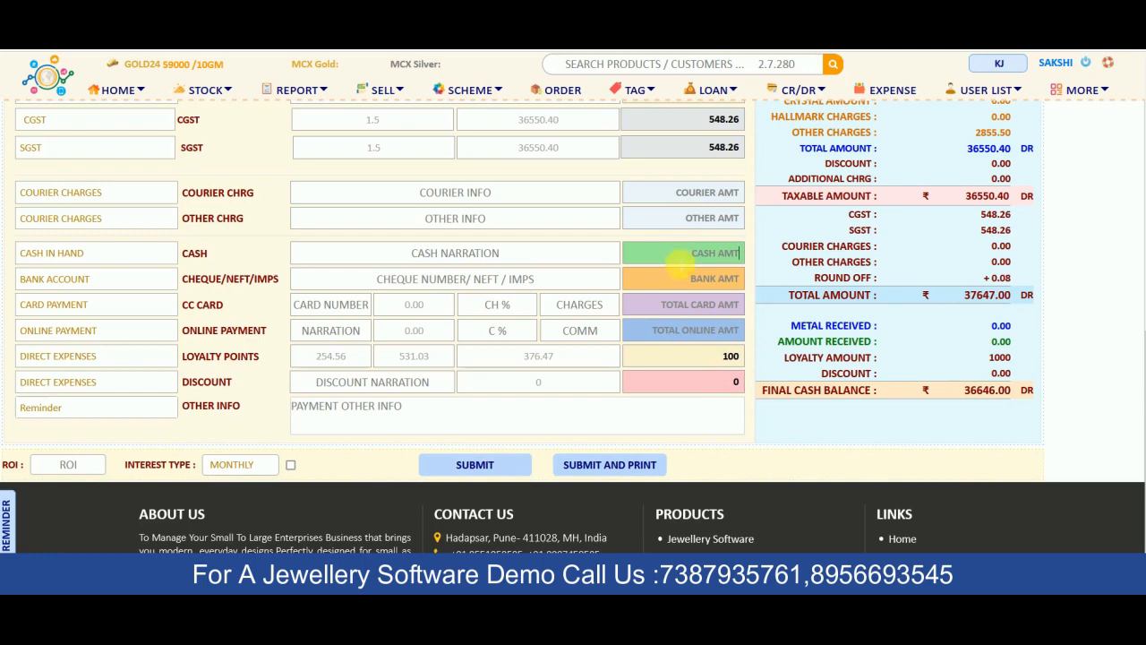
{"action": "left_click", "coordinate": [680, 279]}
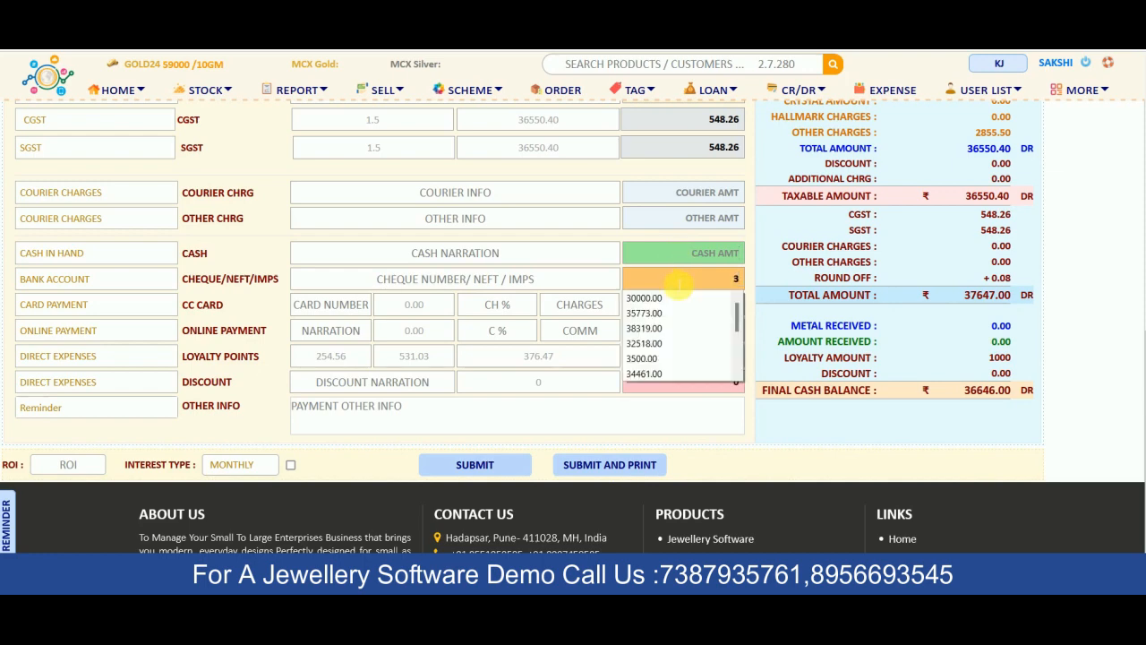
{"action": "type", "text": "36646"}
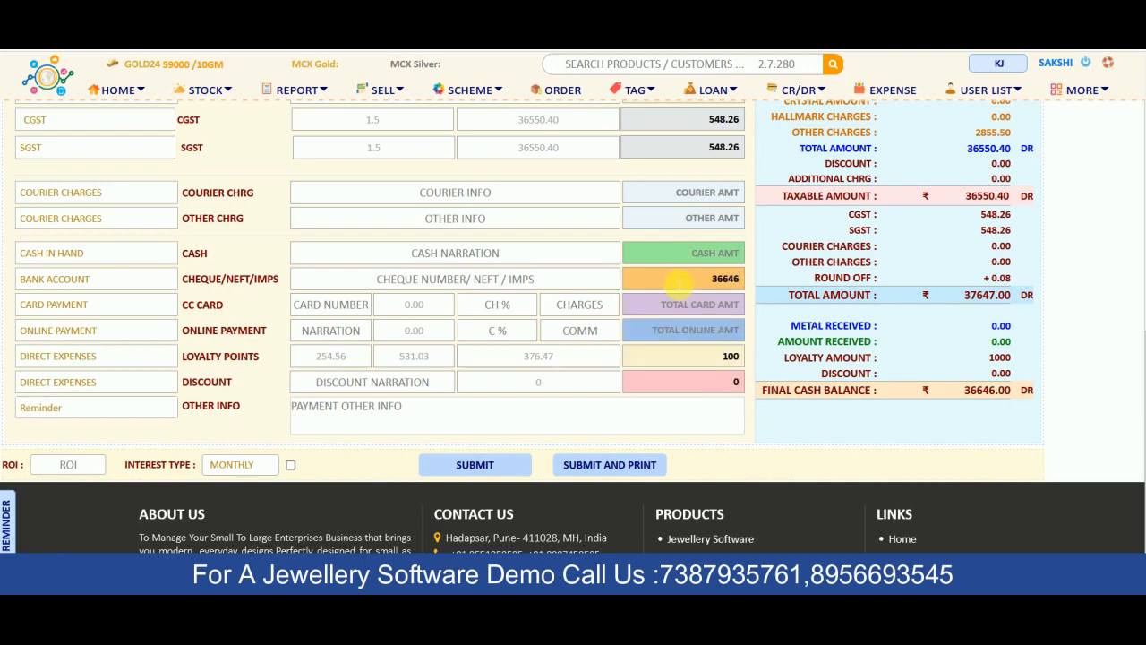
{"action": "key", "text": "Tab"}
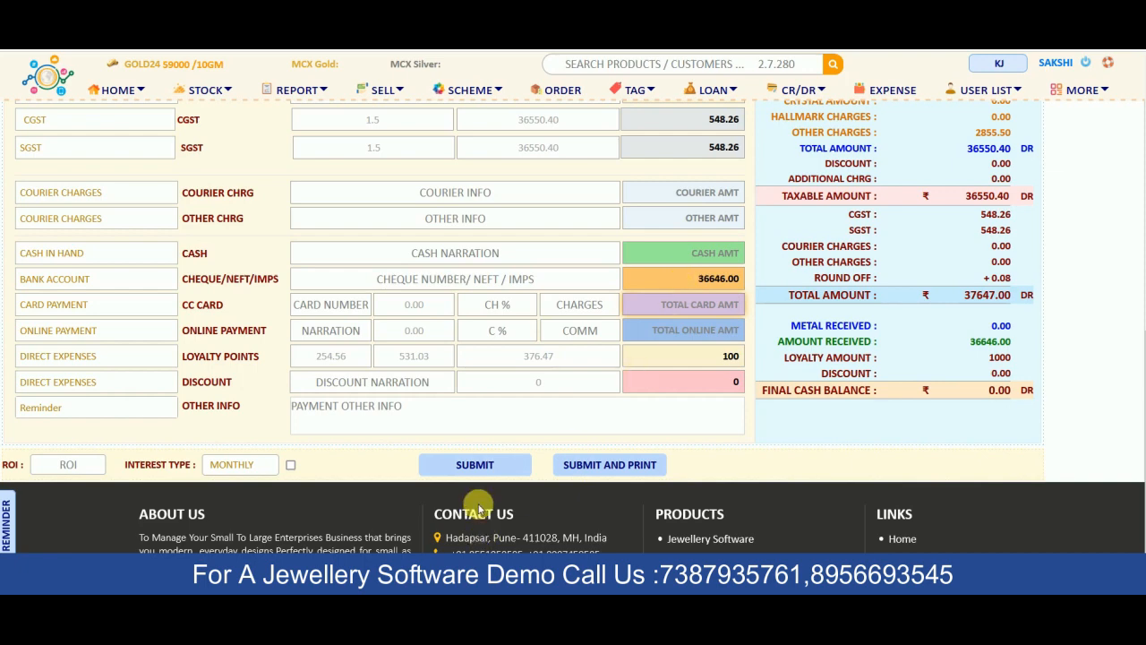
{"action": "left_click", "coordinate": [487, 465]}
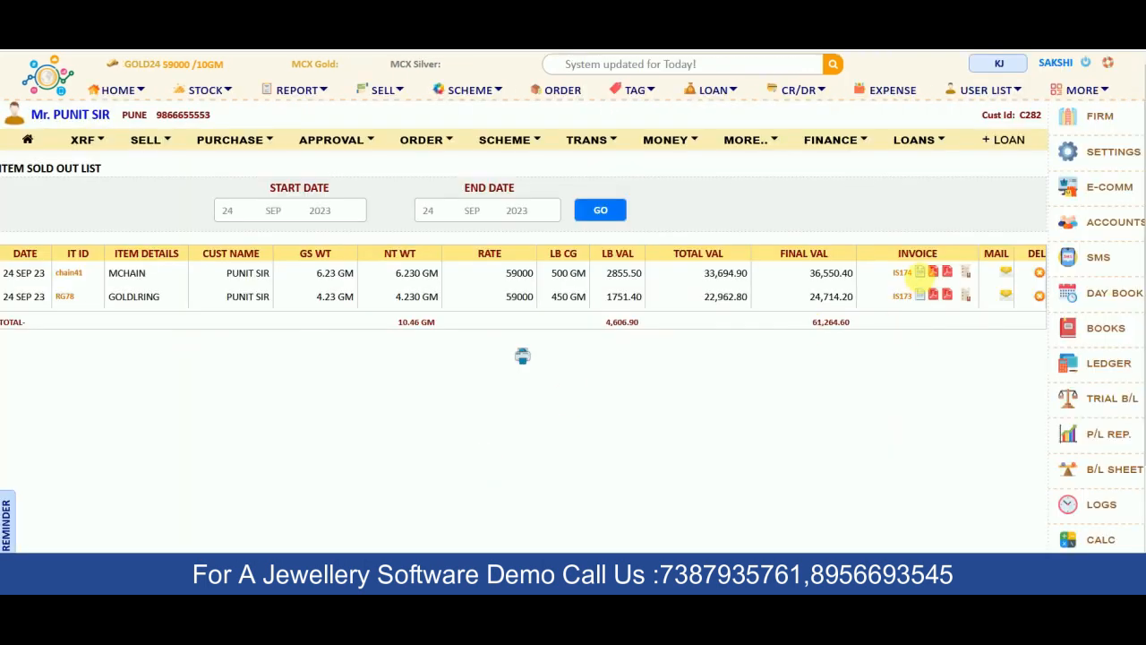
{"action": "left_click", "coordinate": [922, 277]}
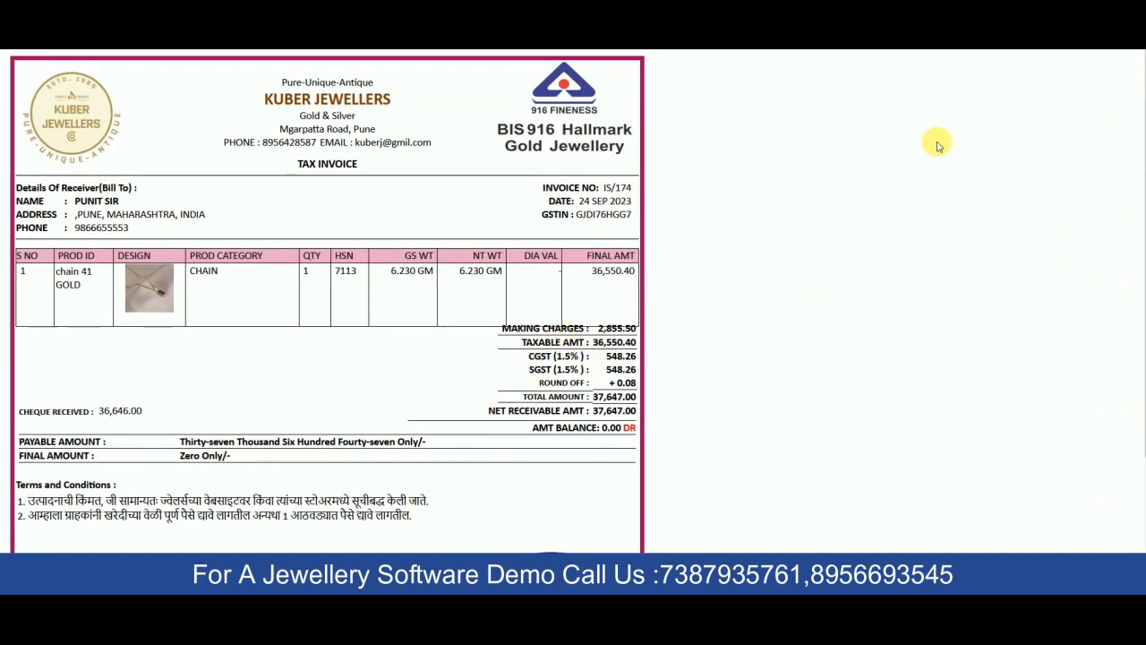
{"action": "key", "text": "Escape"}
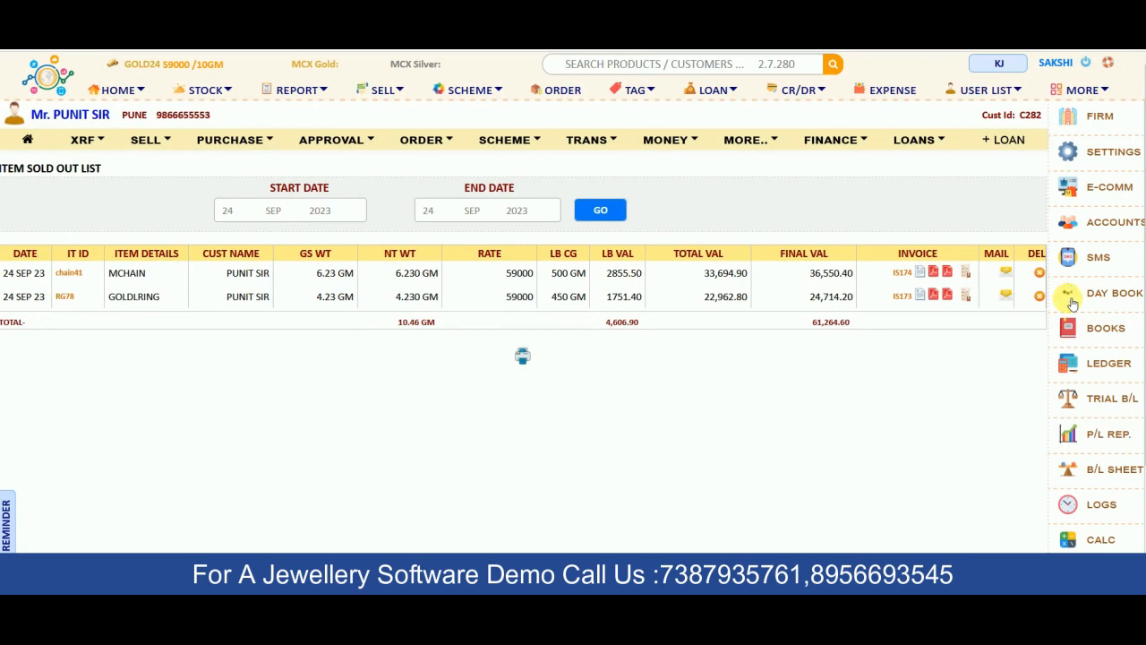
{"action": "left_click", "coordinate": [1073, 303]}
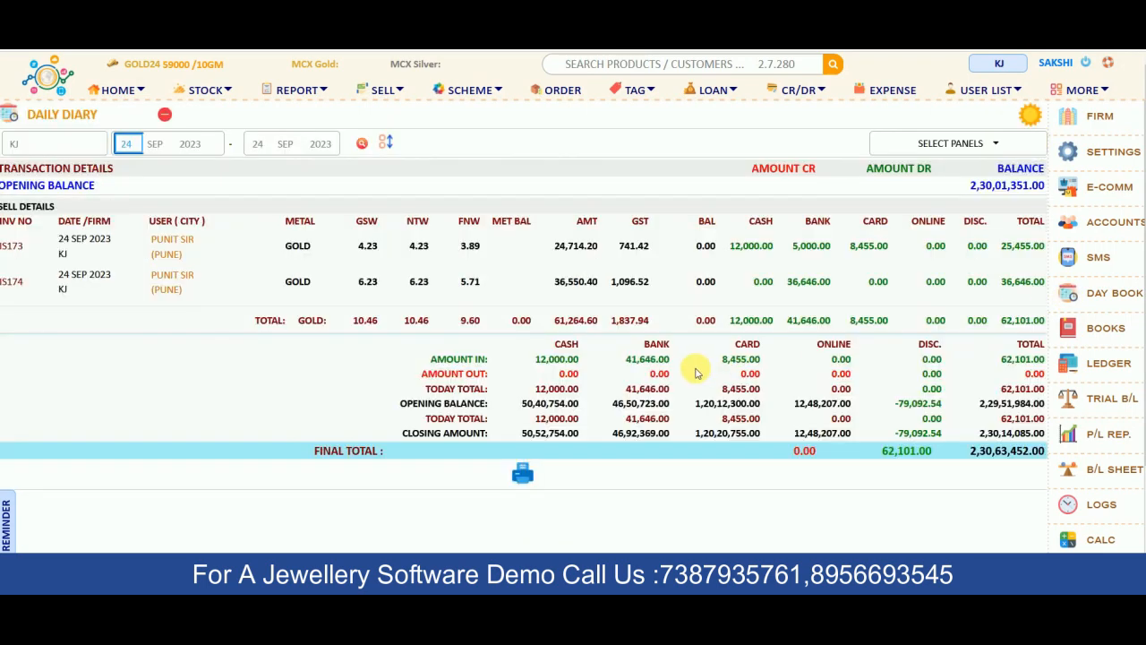
Review the 24 Sep 2023 daily diary entries for IS173 and IS174, then go back HOME
{"action": "scroll", "coordinate": [697, 371], "scroll_direction": "down", "scroll_amount": 1}
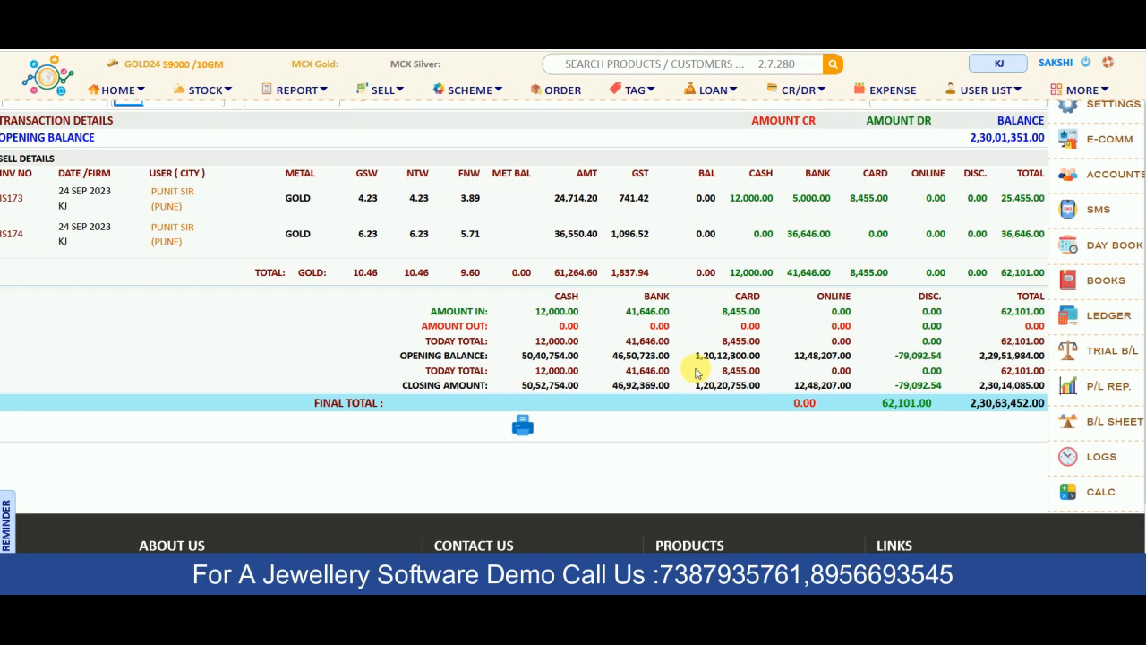
{"action": "scroll", "coordinate": [475, 227], "scroll_direction": "up", "scroll_amount": 1}
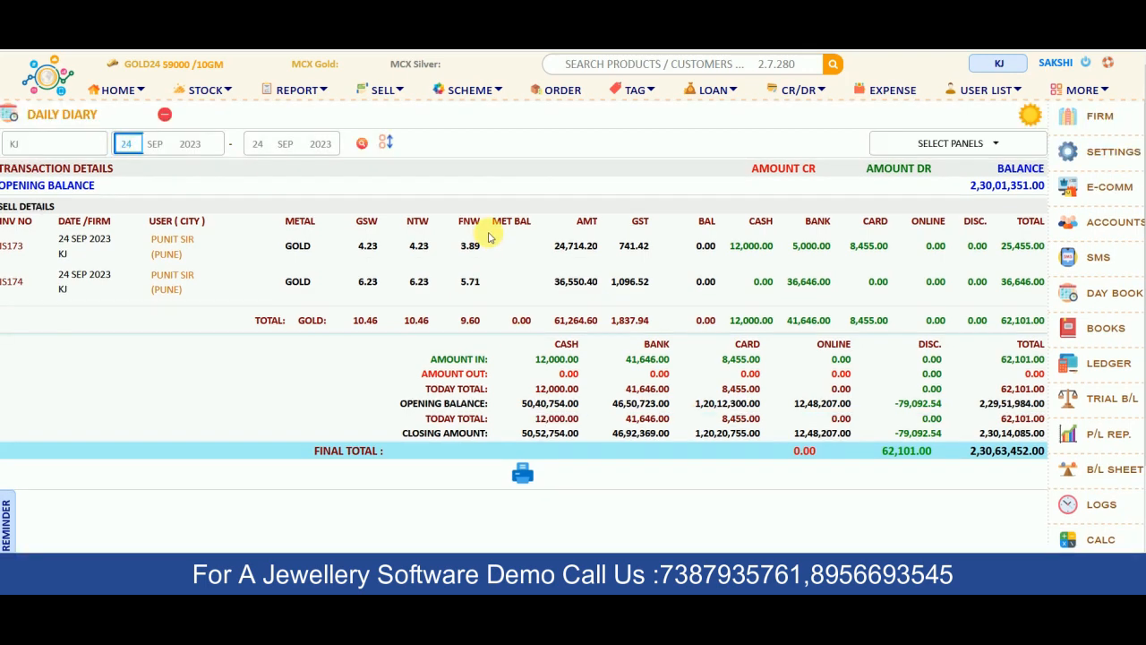
{"action": "left_click", "coordinate": [117, 92]}
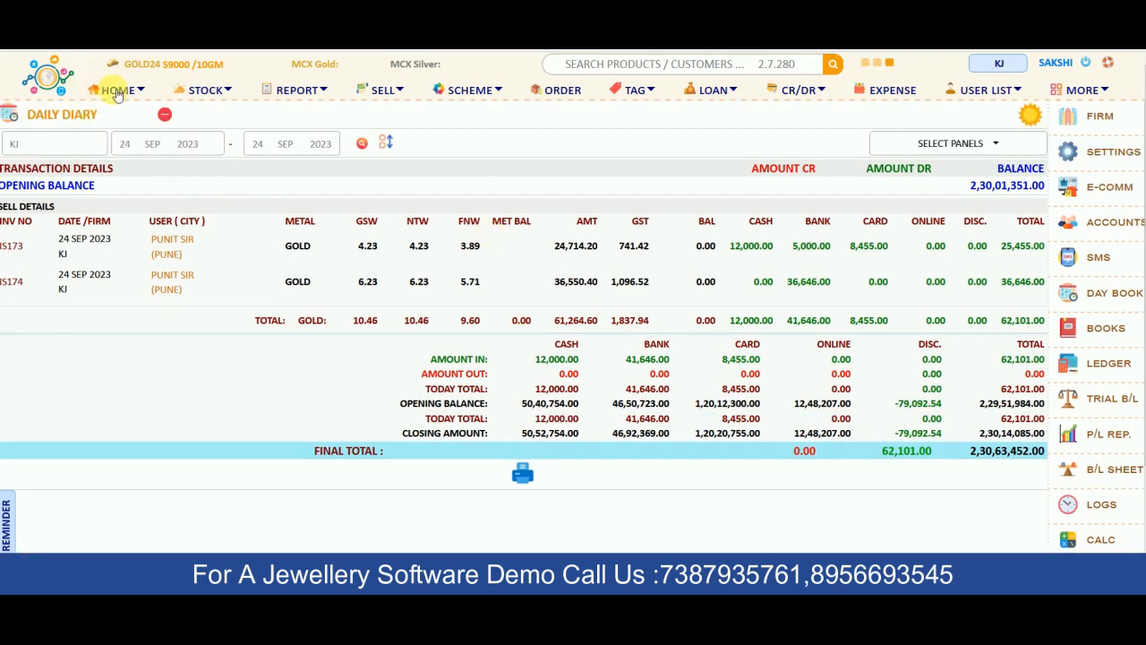